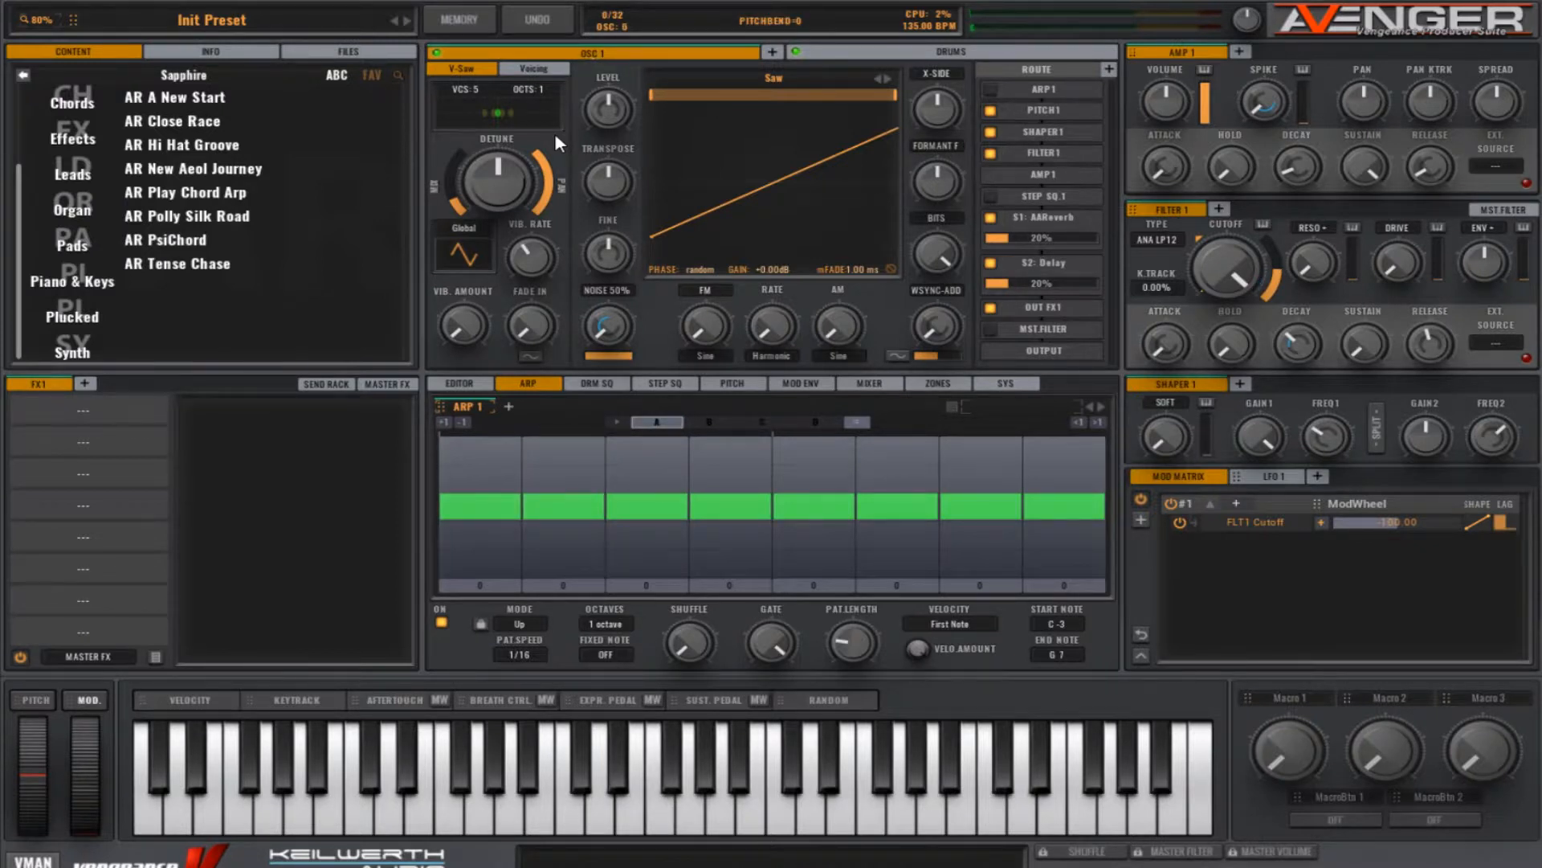
Step: Increase OSC 1's vibrato amount and shape the amp envelope with minimum sustain and an adjusted spike
drag(466, 334, 463, 315)
mouse_move(1368, 173)
drag(1368, 173, 1378, 345)
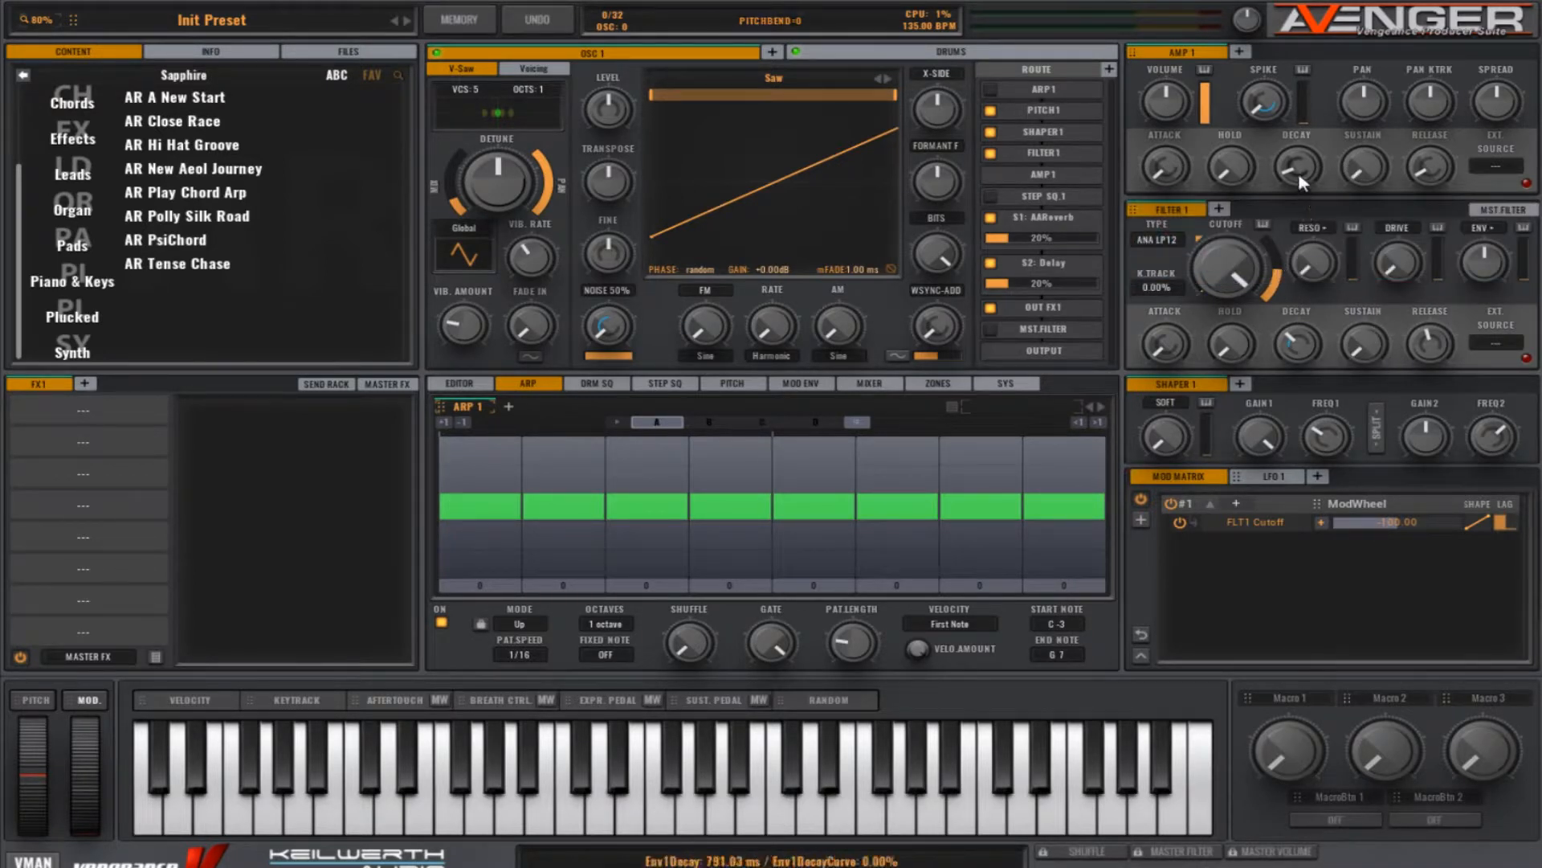
mouse_move(1298, 166)
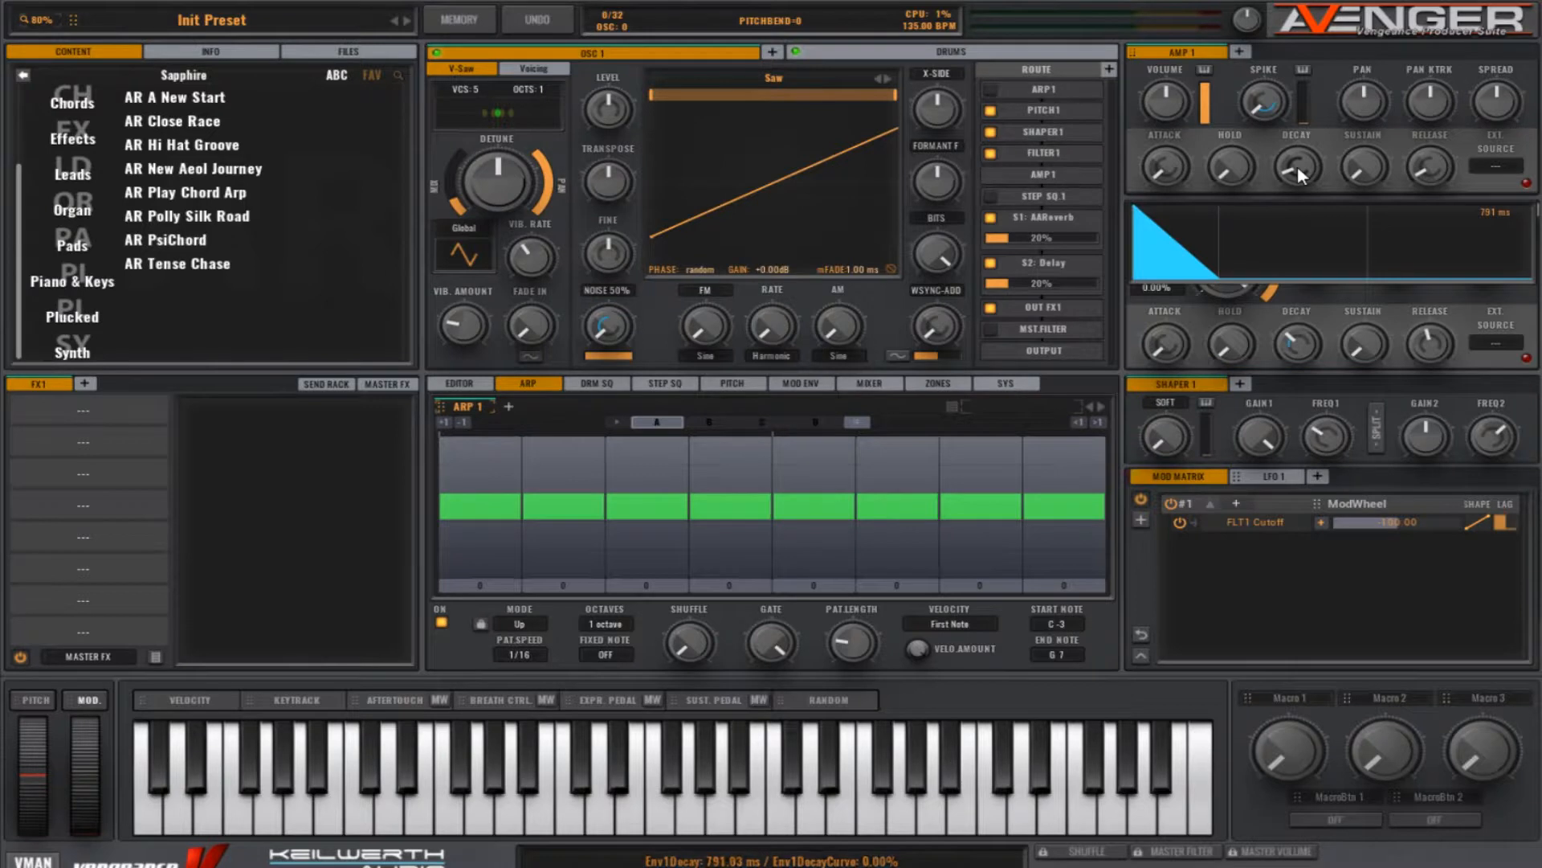
drag(1298, 165, 1298, 165)
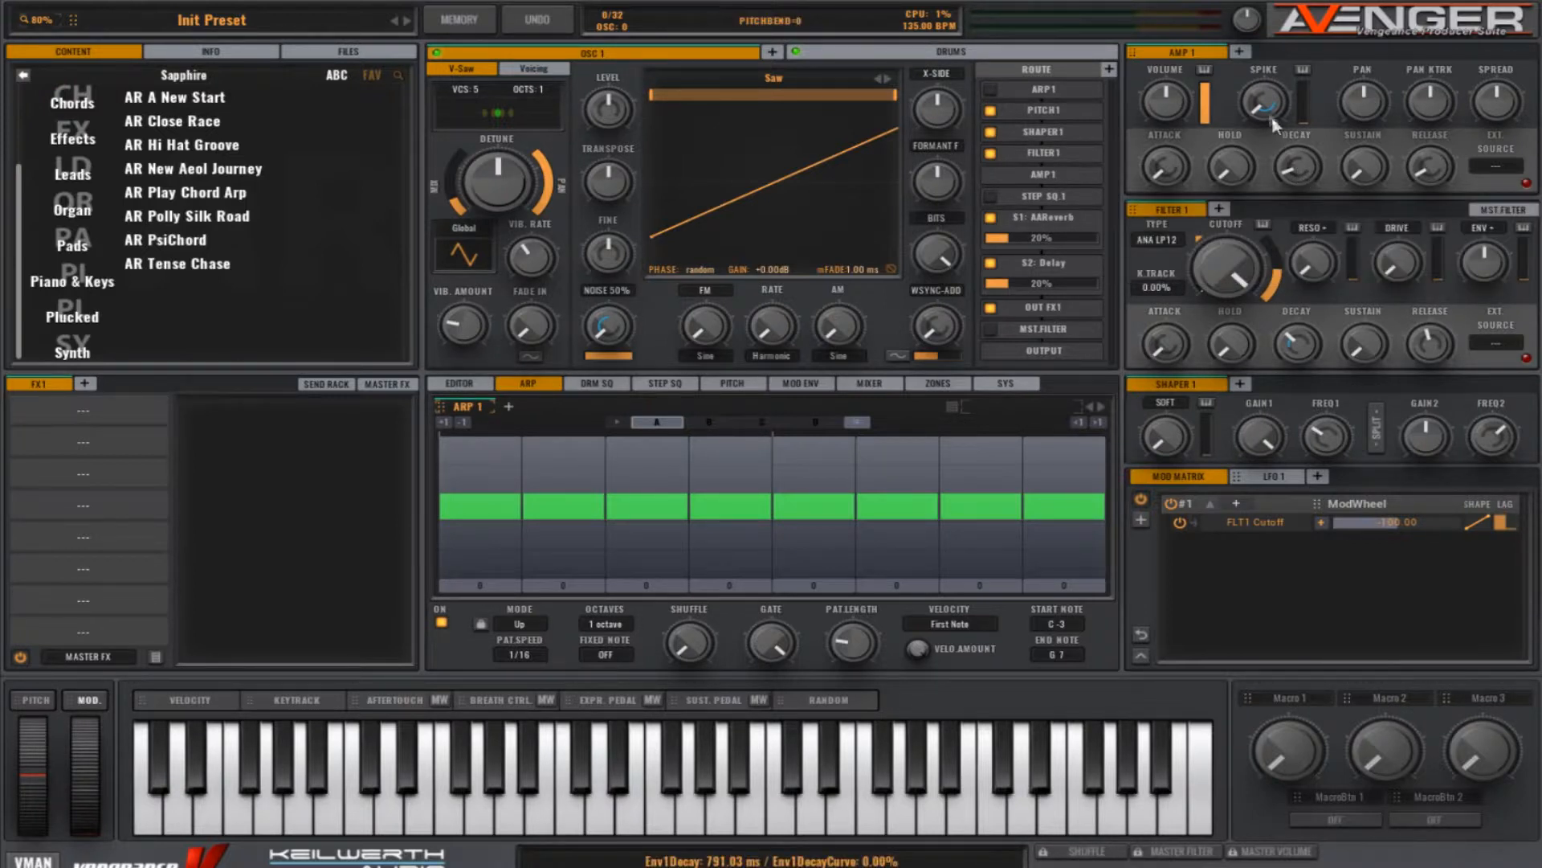
drag(1265, 99, 1264, 101)
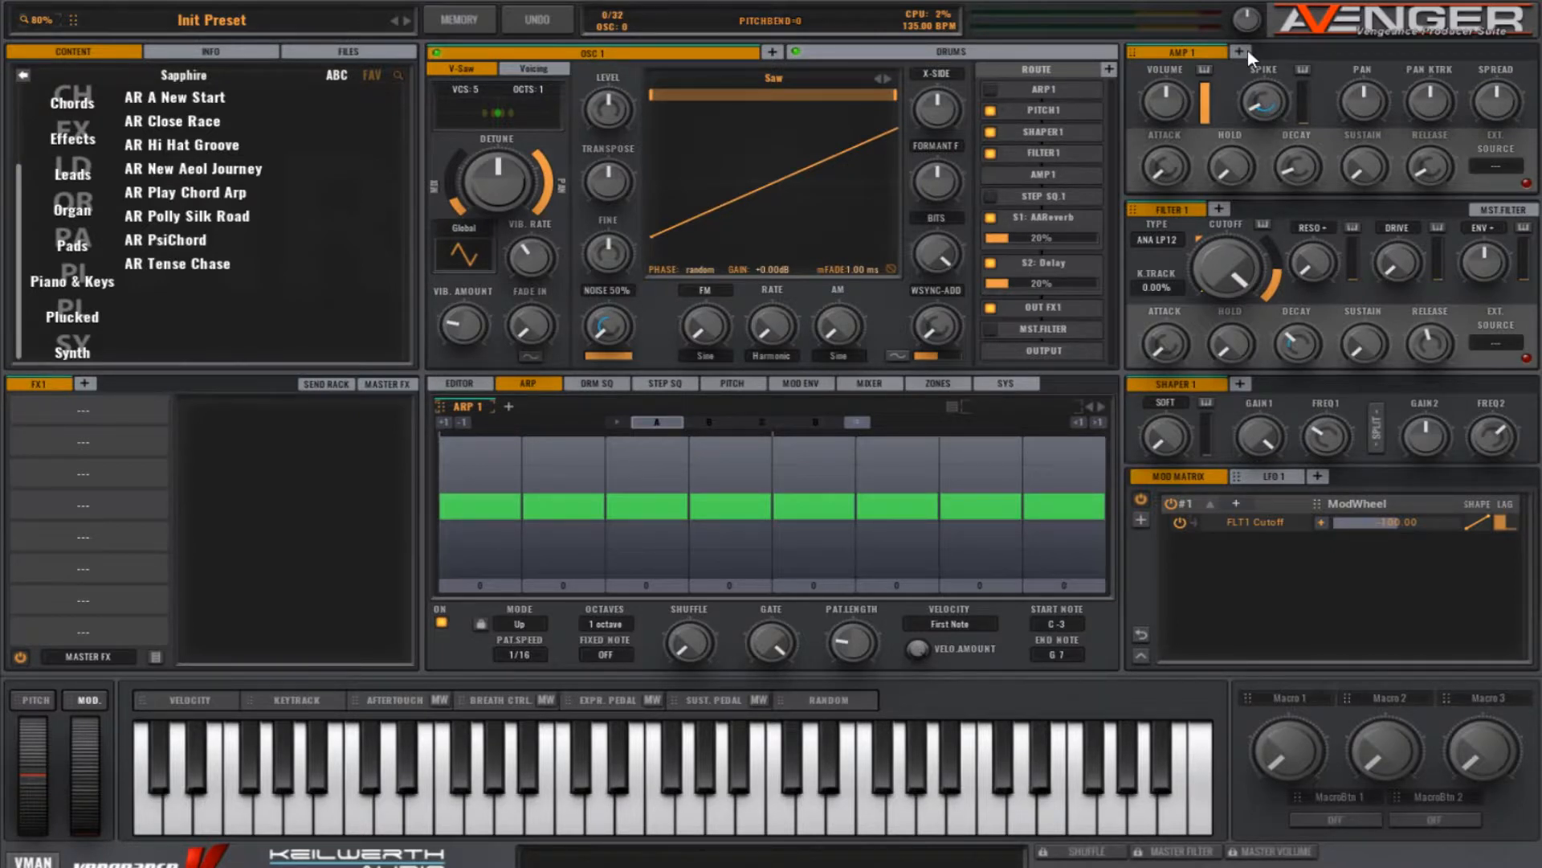
Step: Lower Filter 1's cutoff close to its minimum, and raise its resonance slightly and its envelope amount strongly
drag(1226, 303, 1251, 399)
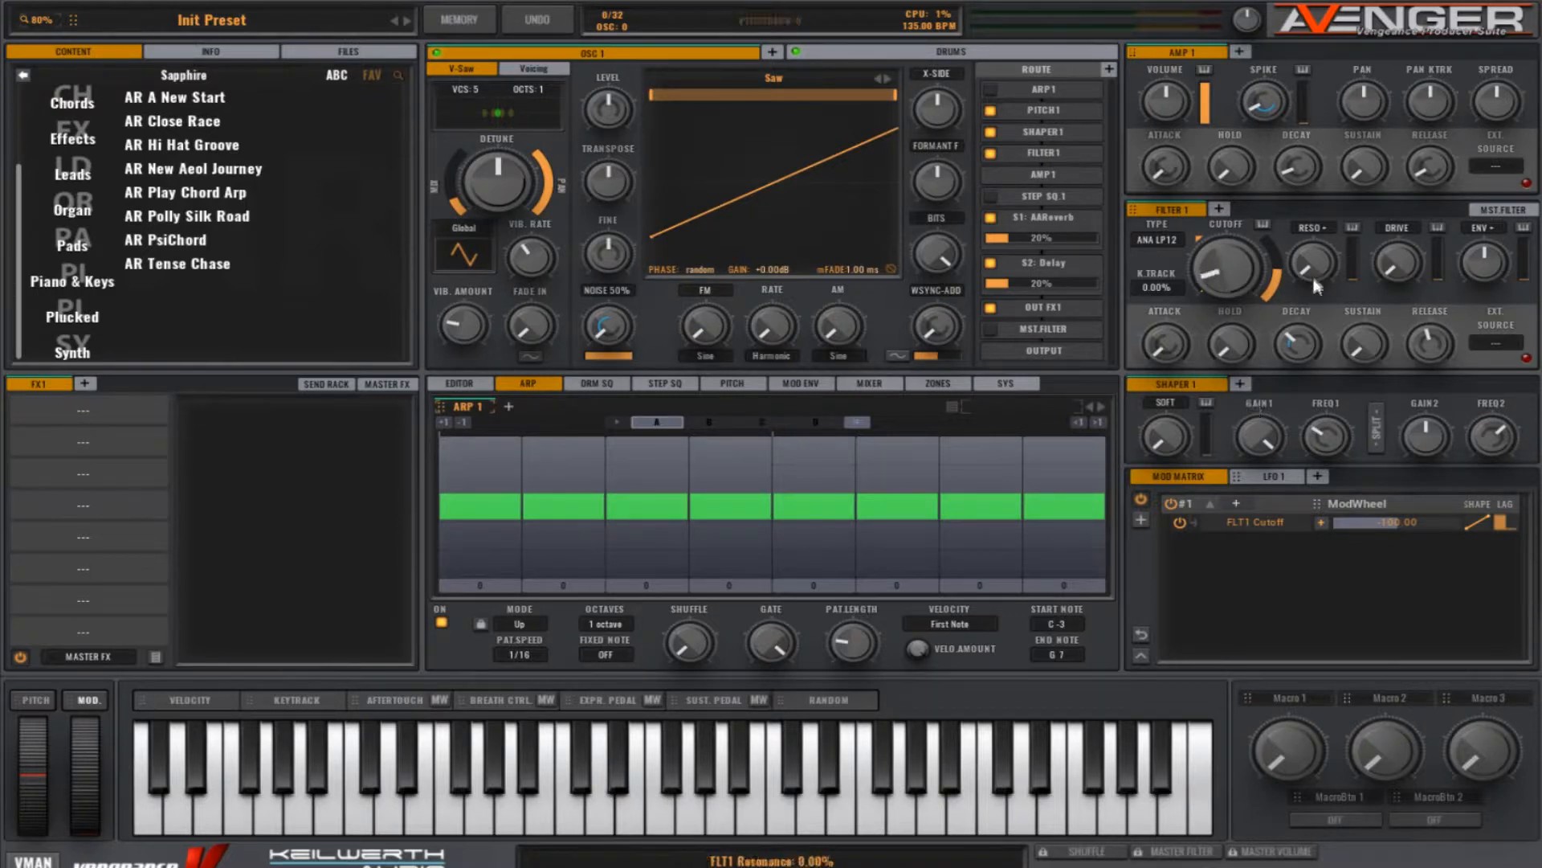
drag(1317, 268, 1314, 238)
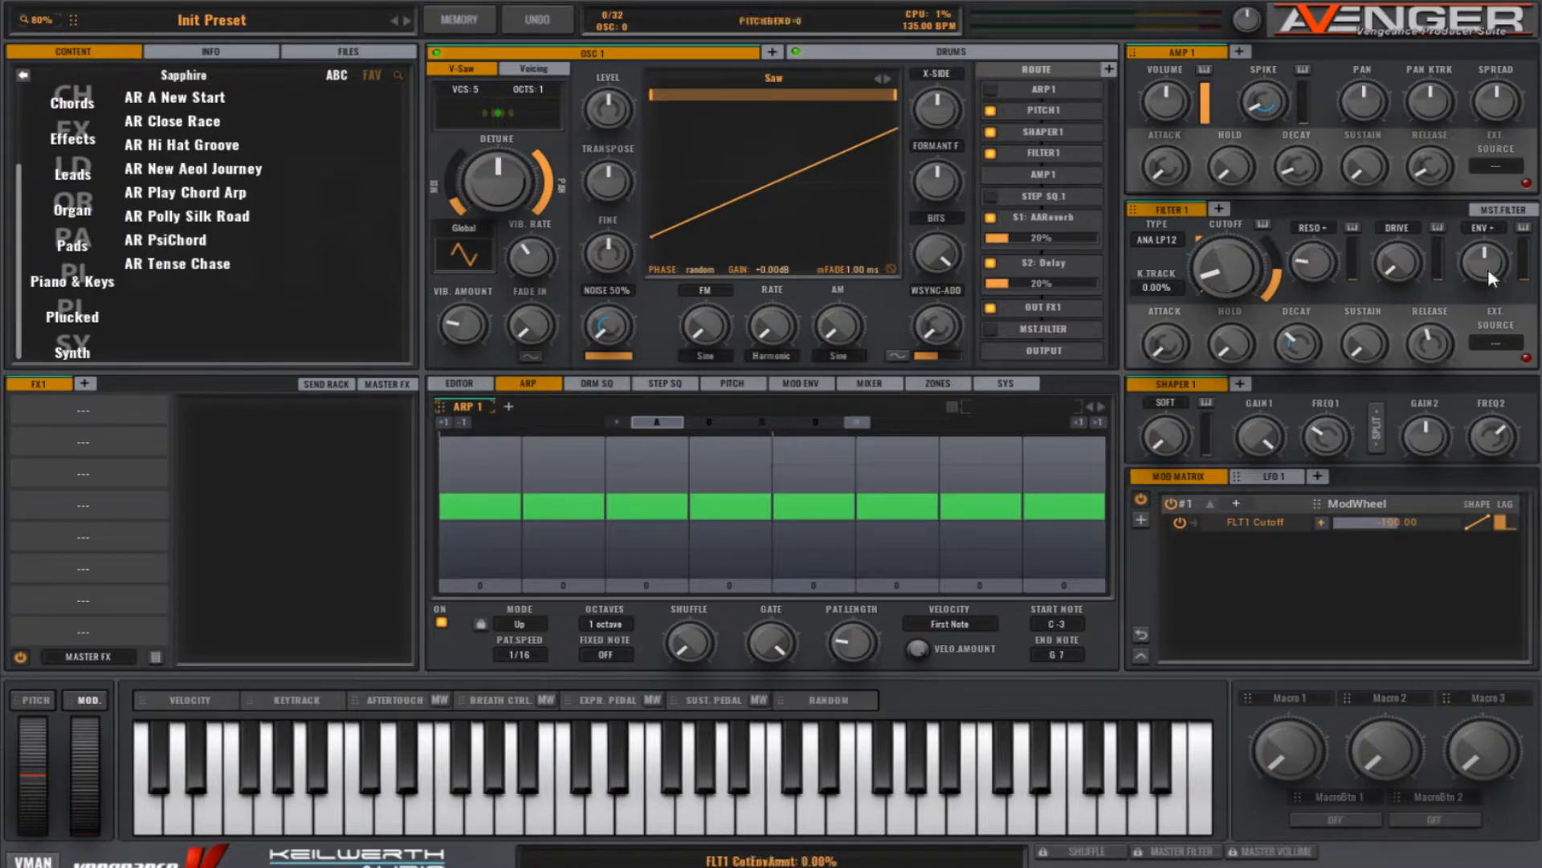
drag(1487, 269, 1467, 196)
Step: Turn VStrength and VSpeed up to maximum in OSC 1's harmonic editor
click(471, 384)
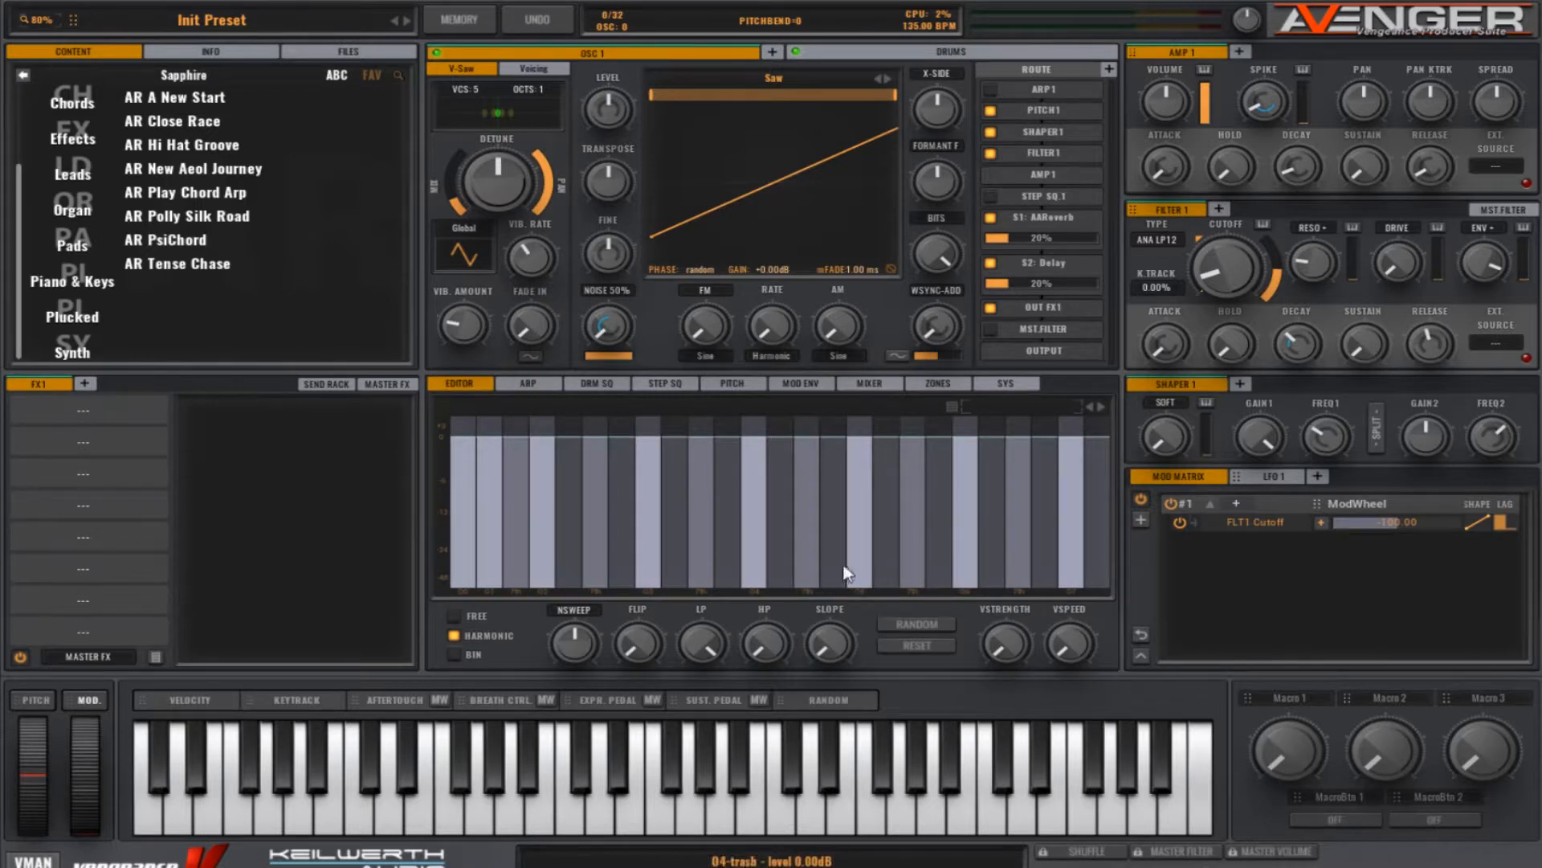
drag(1004, 649, 980, 451)
drag(1068, 647, 1035, 468)
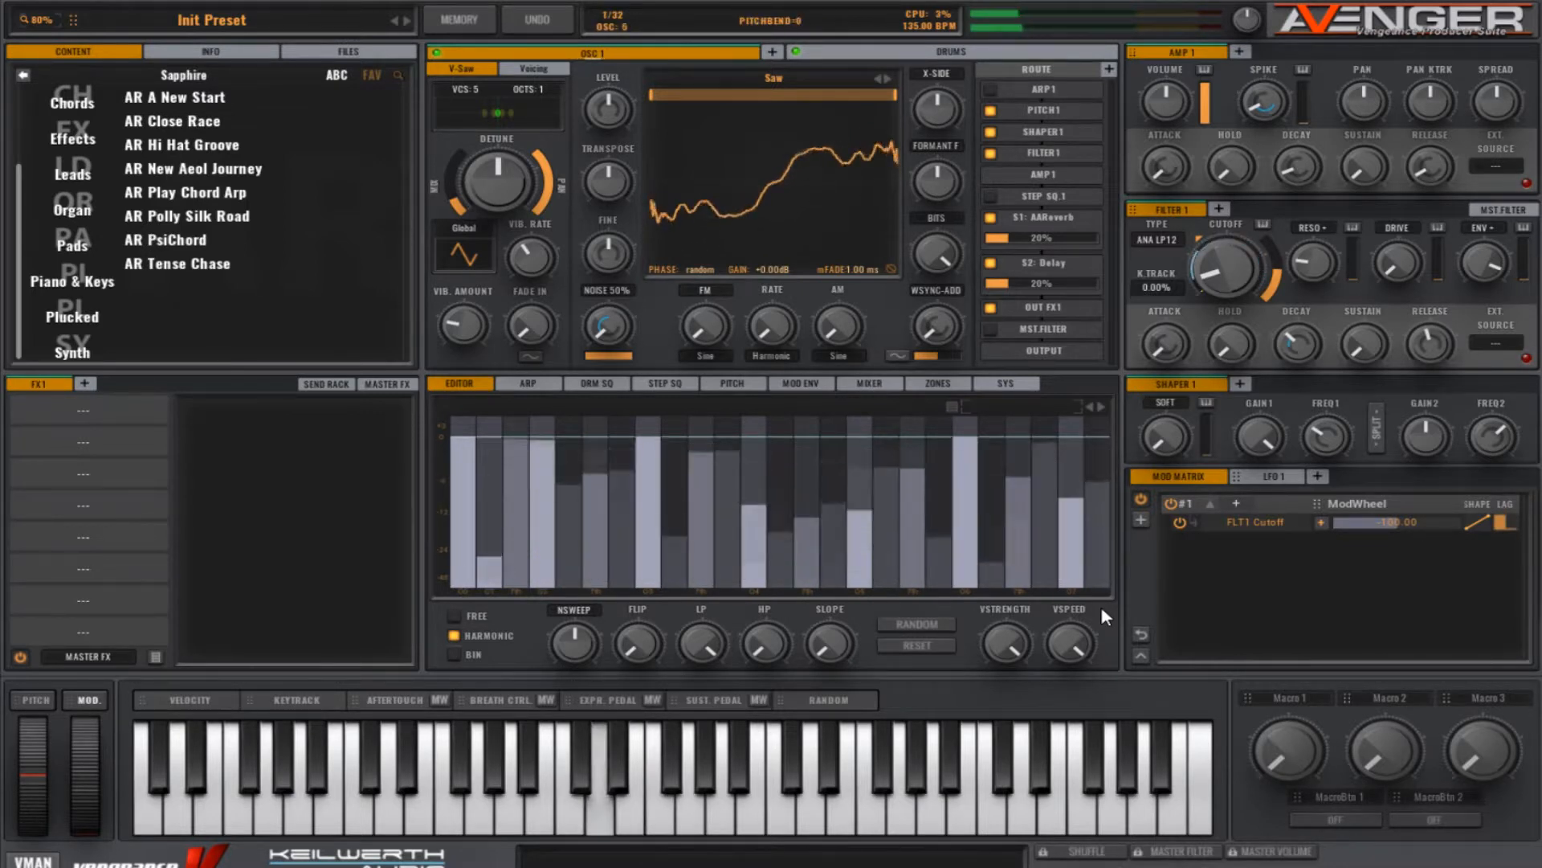
Step: Enable ARP 1 in OSC 1's routing and load the Epic Trance Bassline 5 pattern from the Basslines category
click(528, 383)
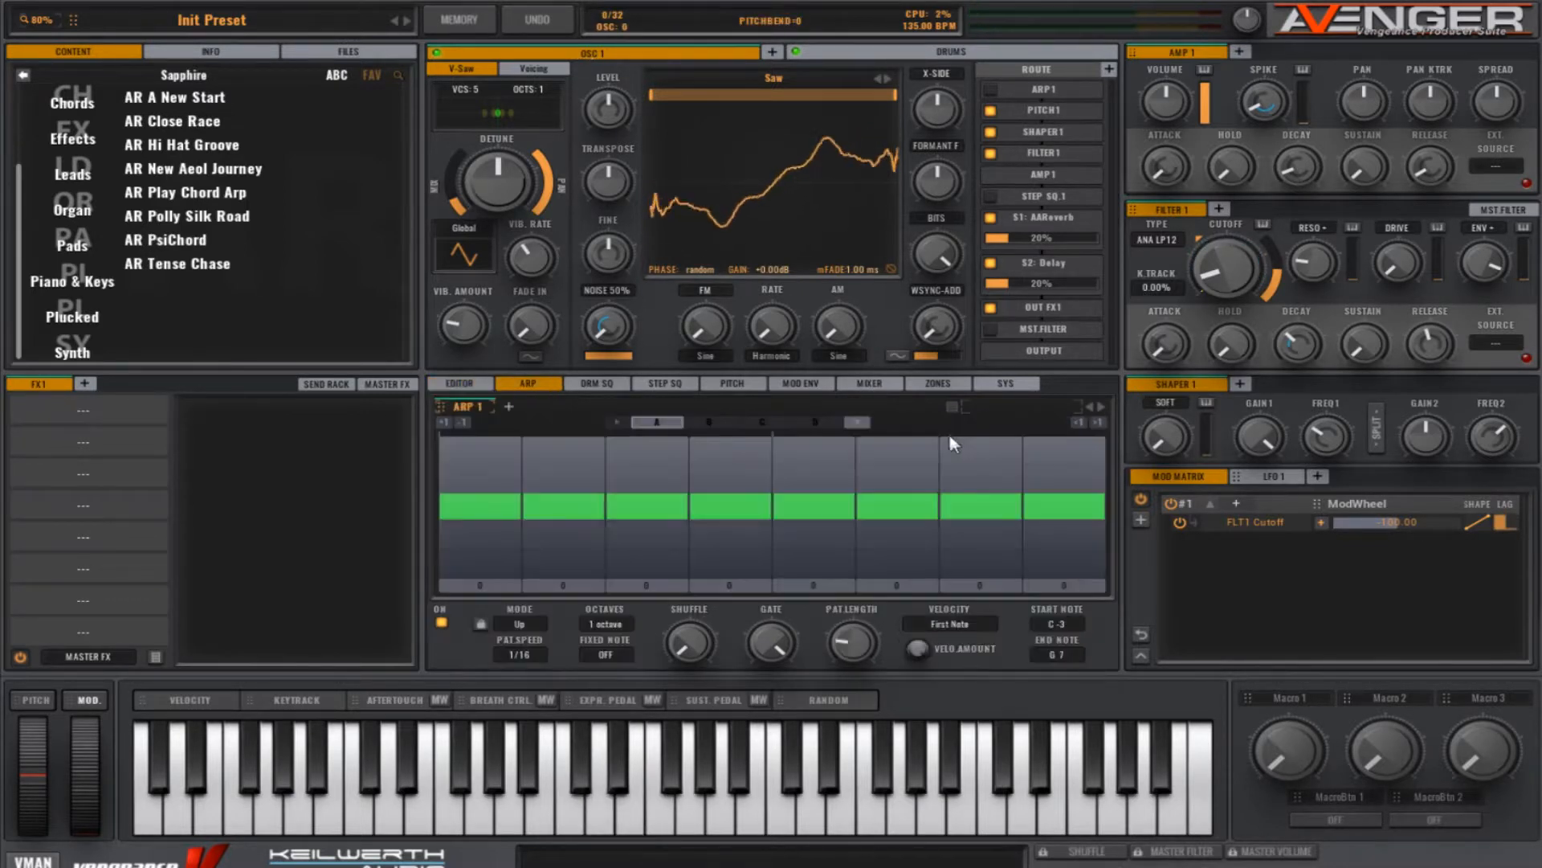
click(991, 89)
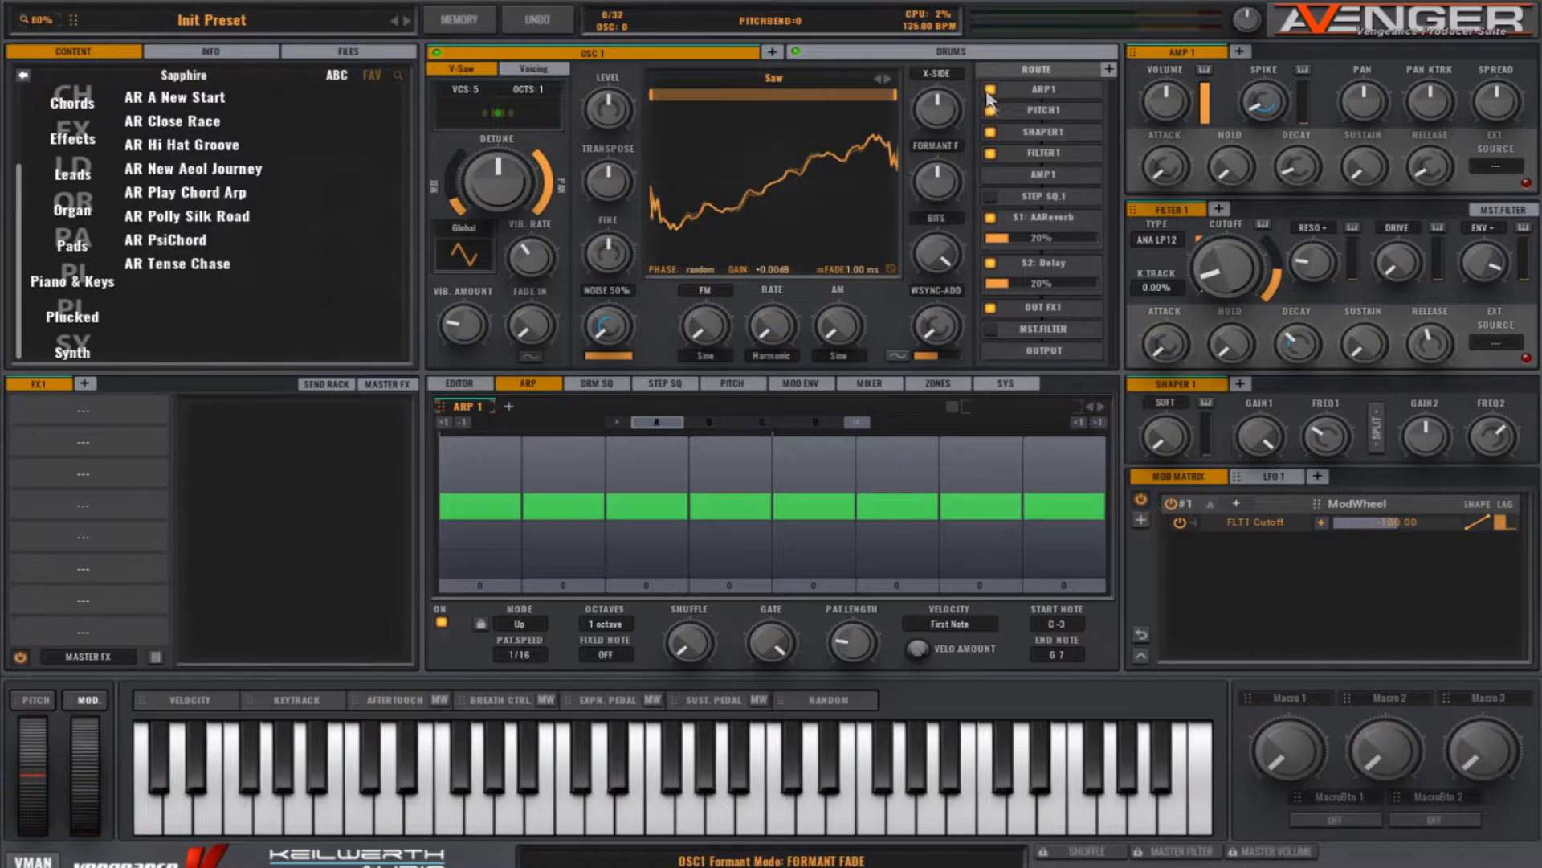
click(992, 408)
mouse_move(1007, 445)
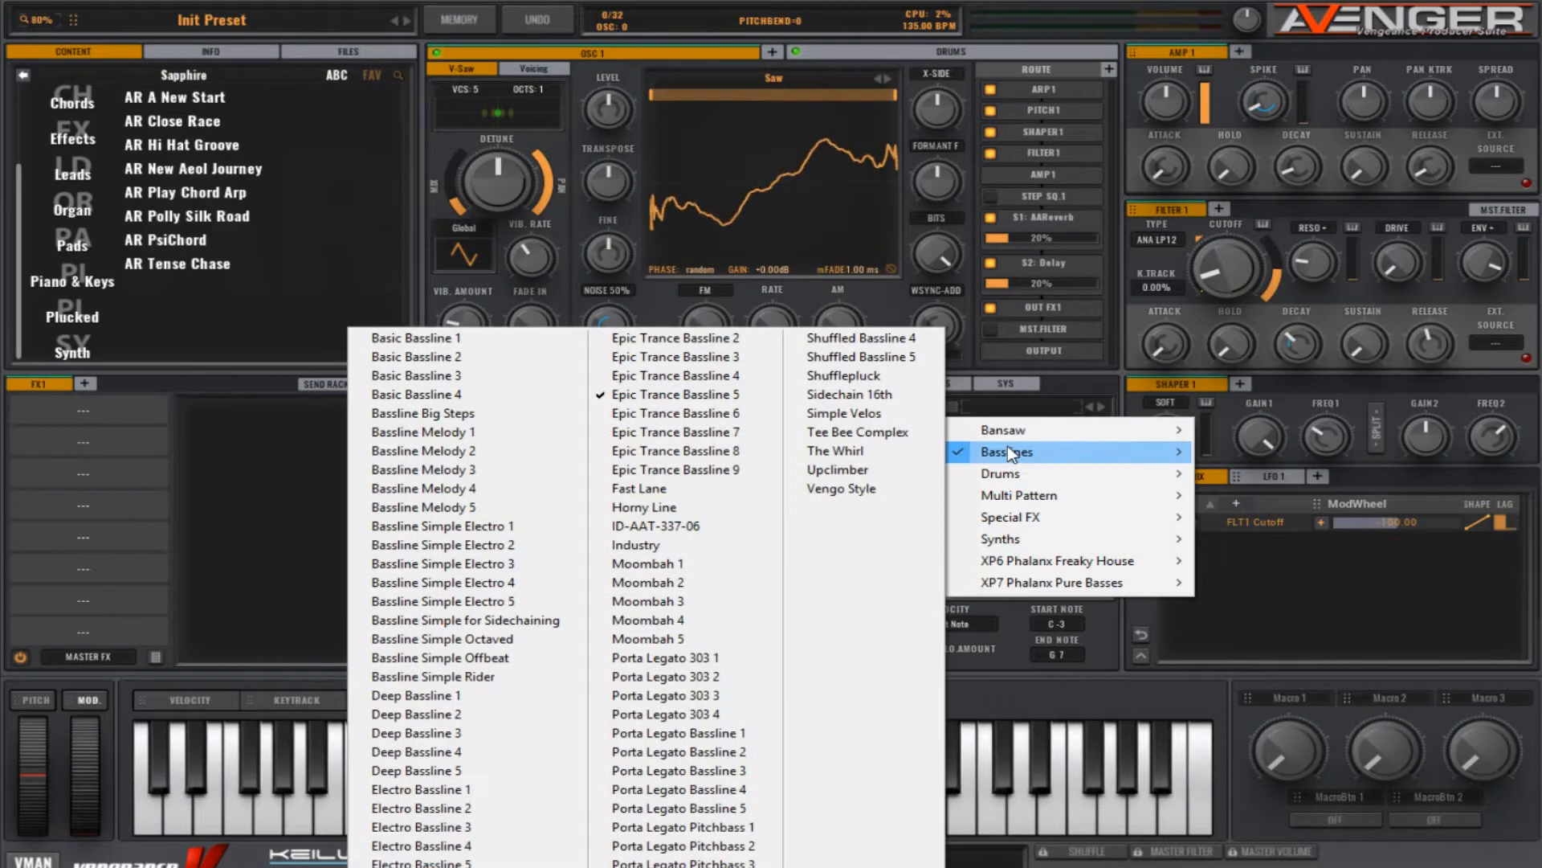
click(723, 399)
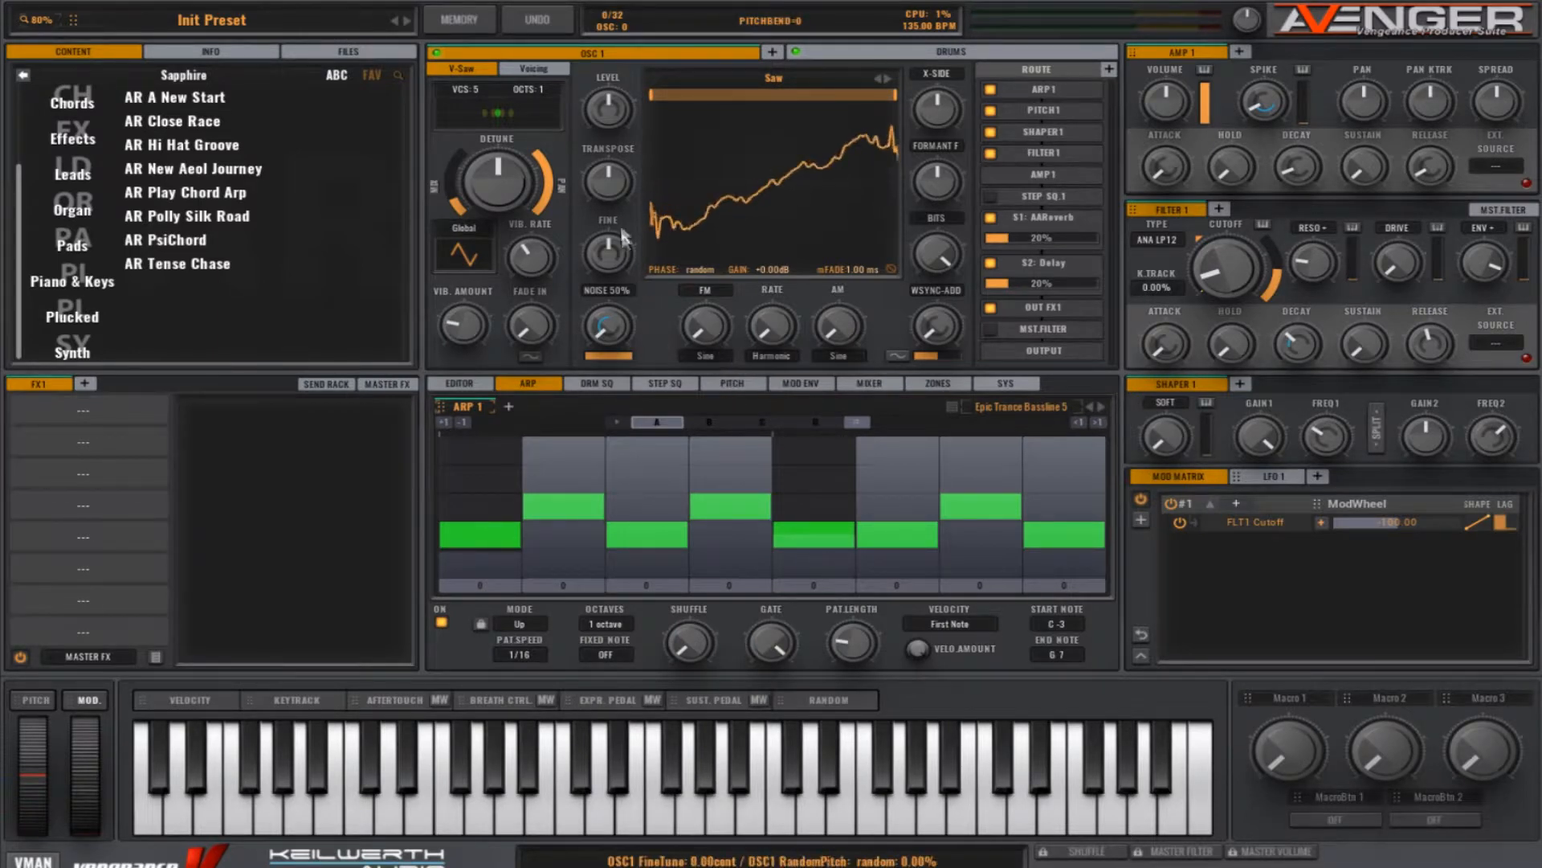
Step: Refine OSC 1 by raising its transpose, shortening the ARP 1 gate and increasing the S2: Delay send to about 41%
drag(613, 197, 607, 145)
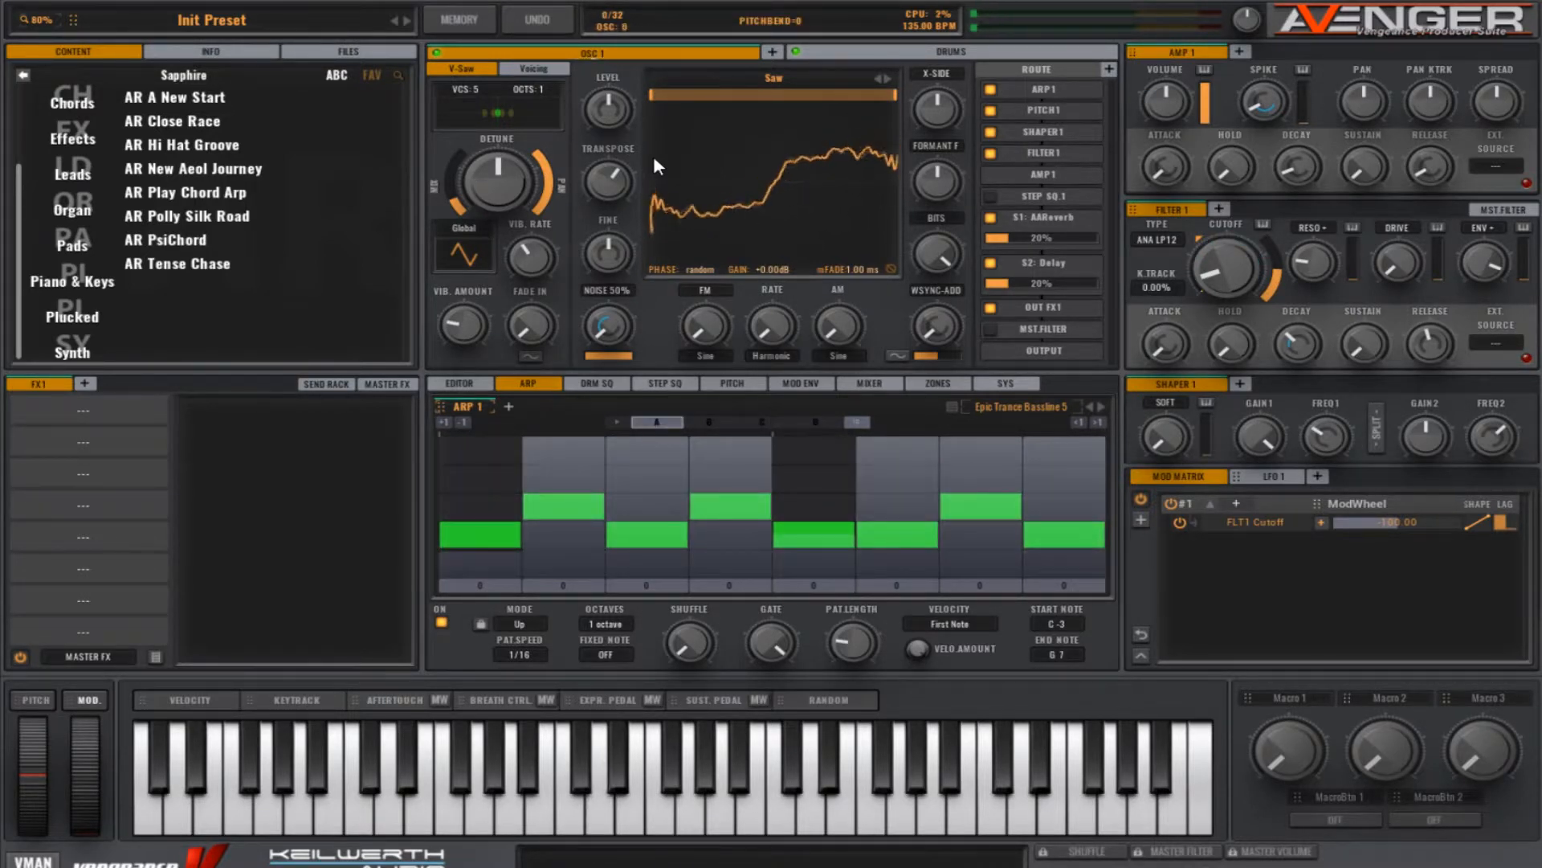
drag(771, 643, 775, 667)
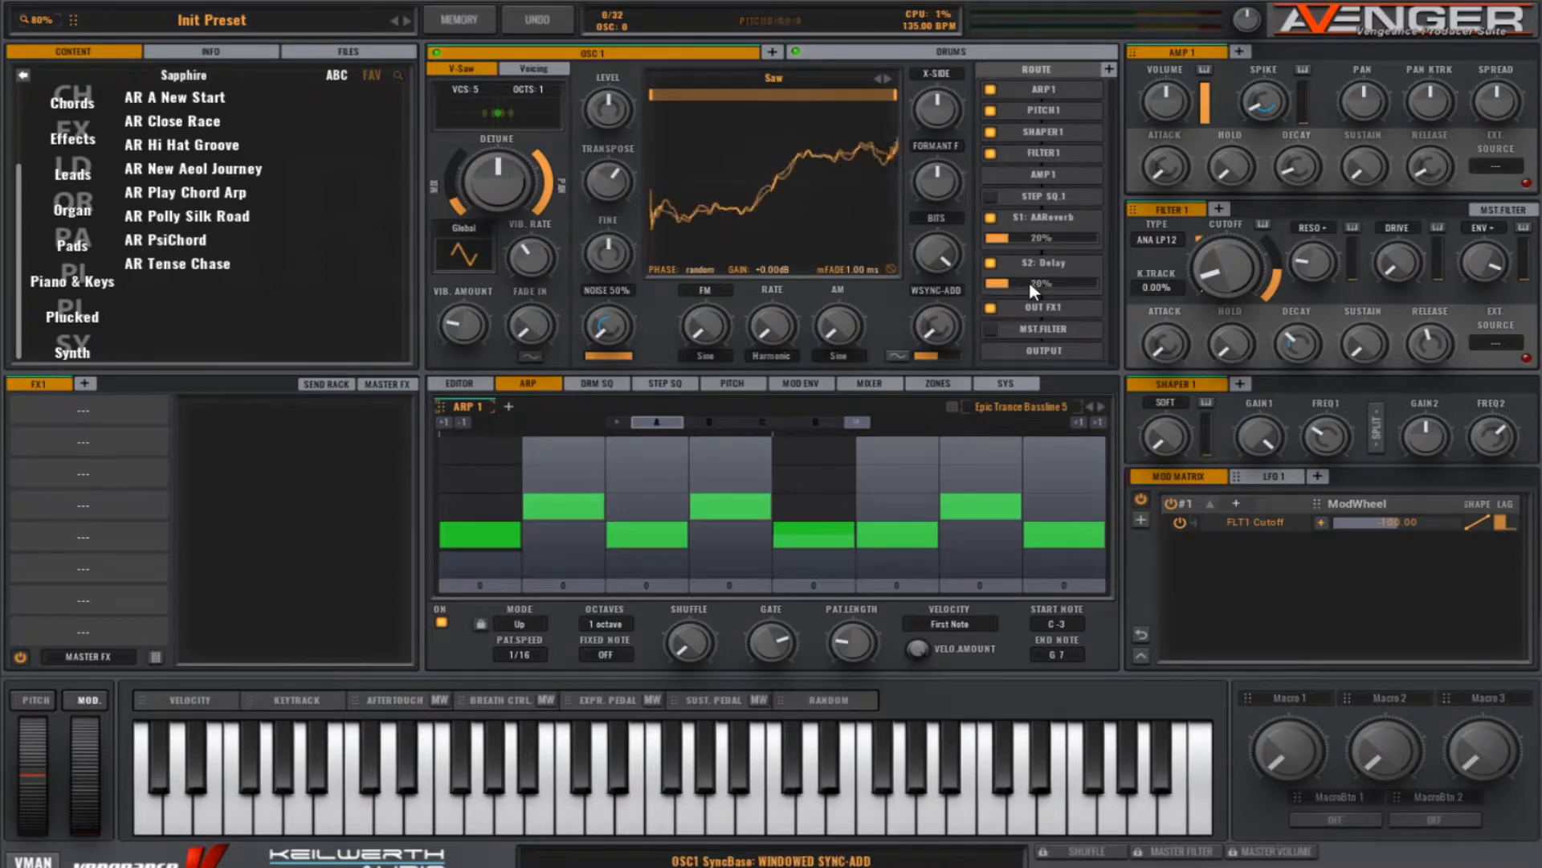
drag(1052, 287, 1044, 317)
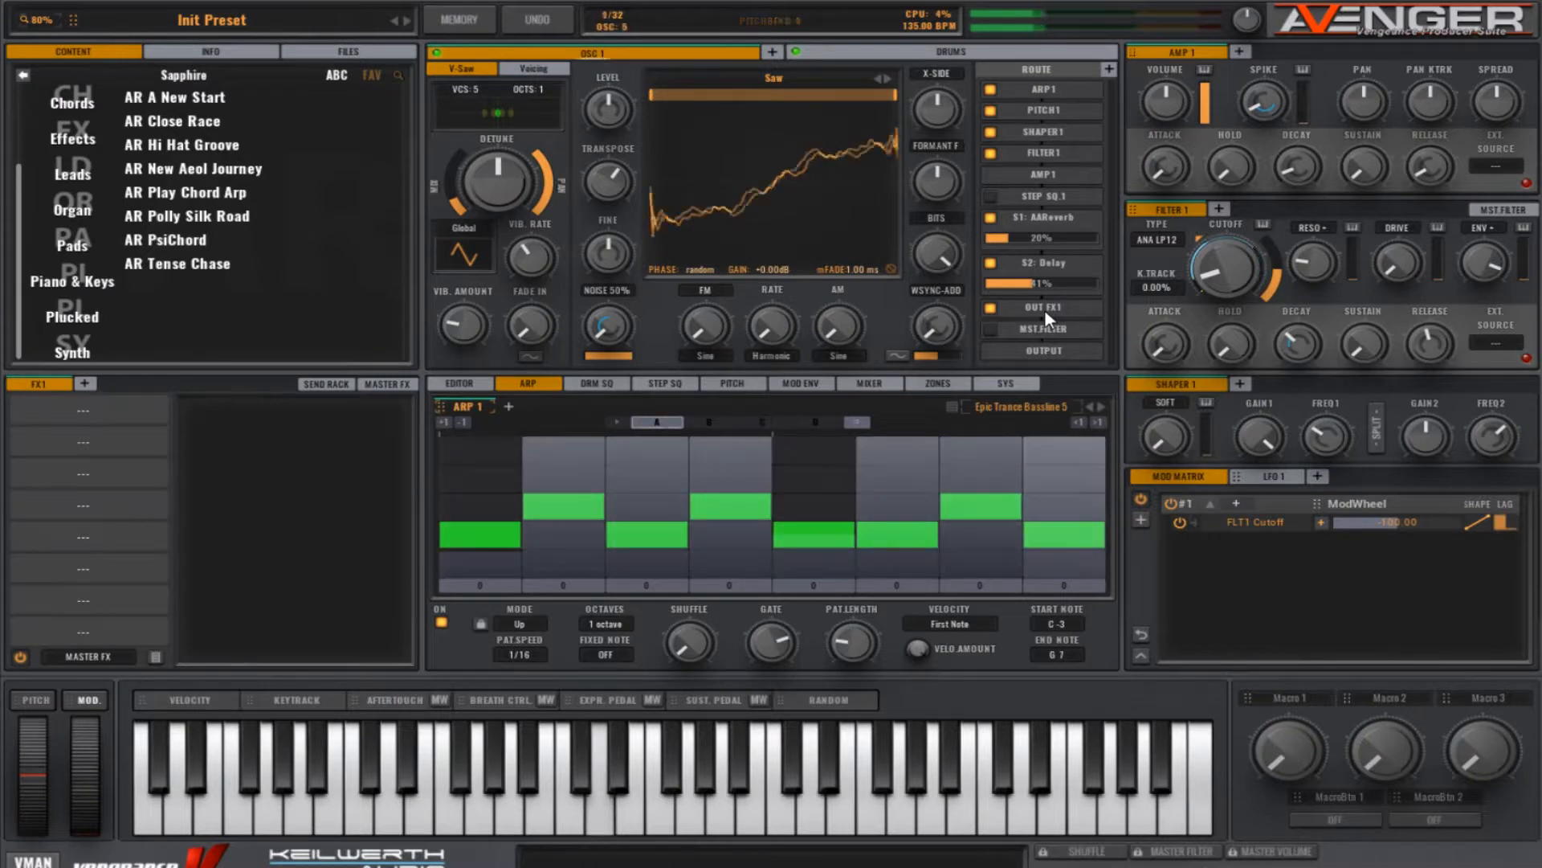
Step: Add a second oscillator and load the EDM Hardsaw 2 sample into it, filtering the samples by "EDM"
click(773, 52)
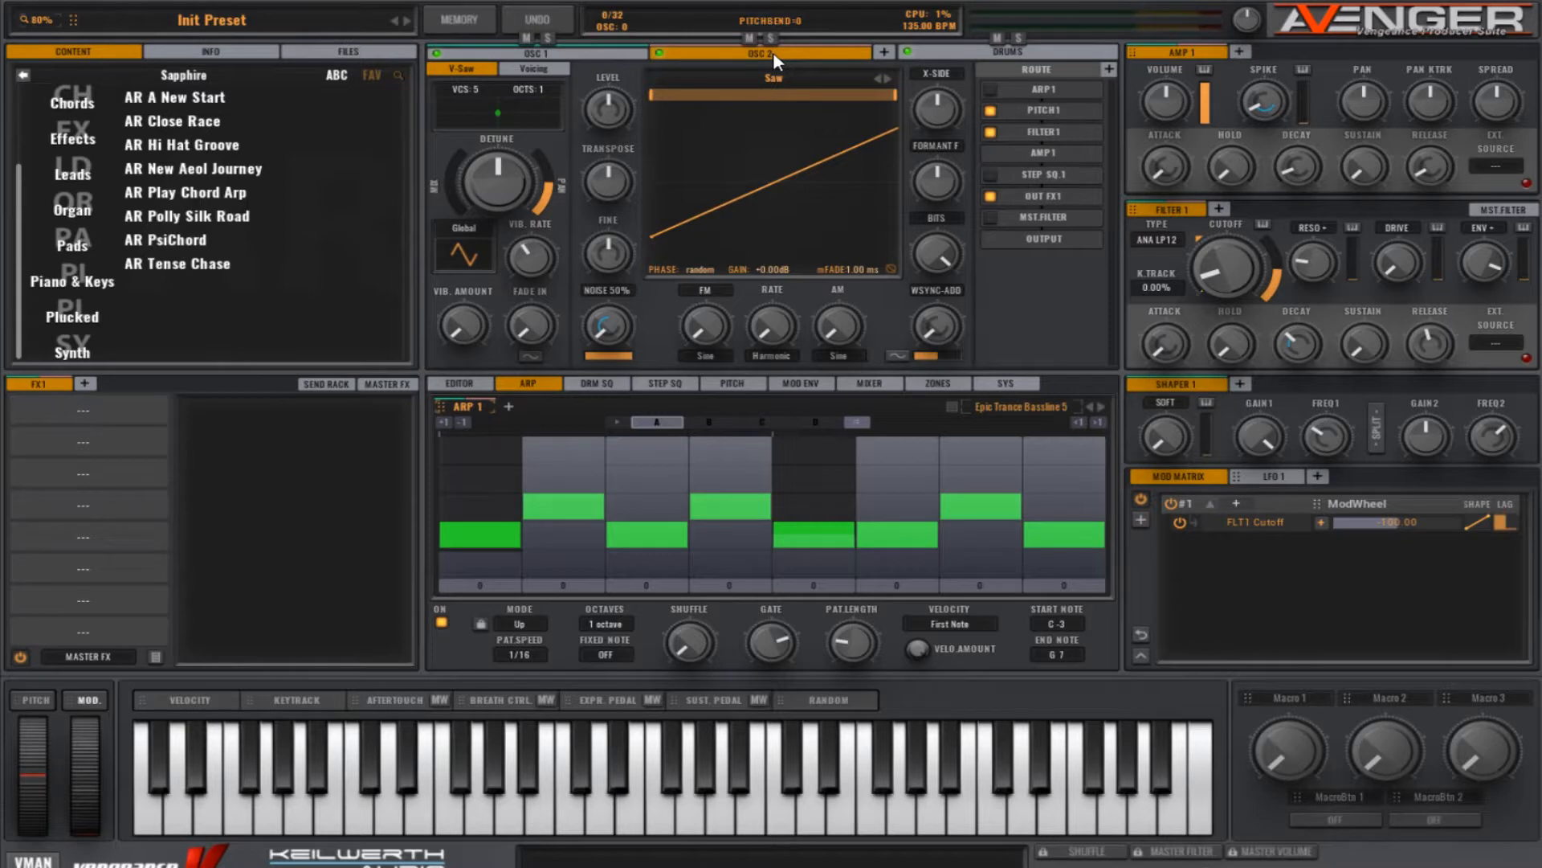
click(774, 77)
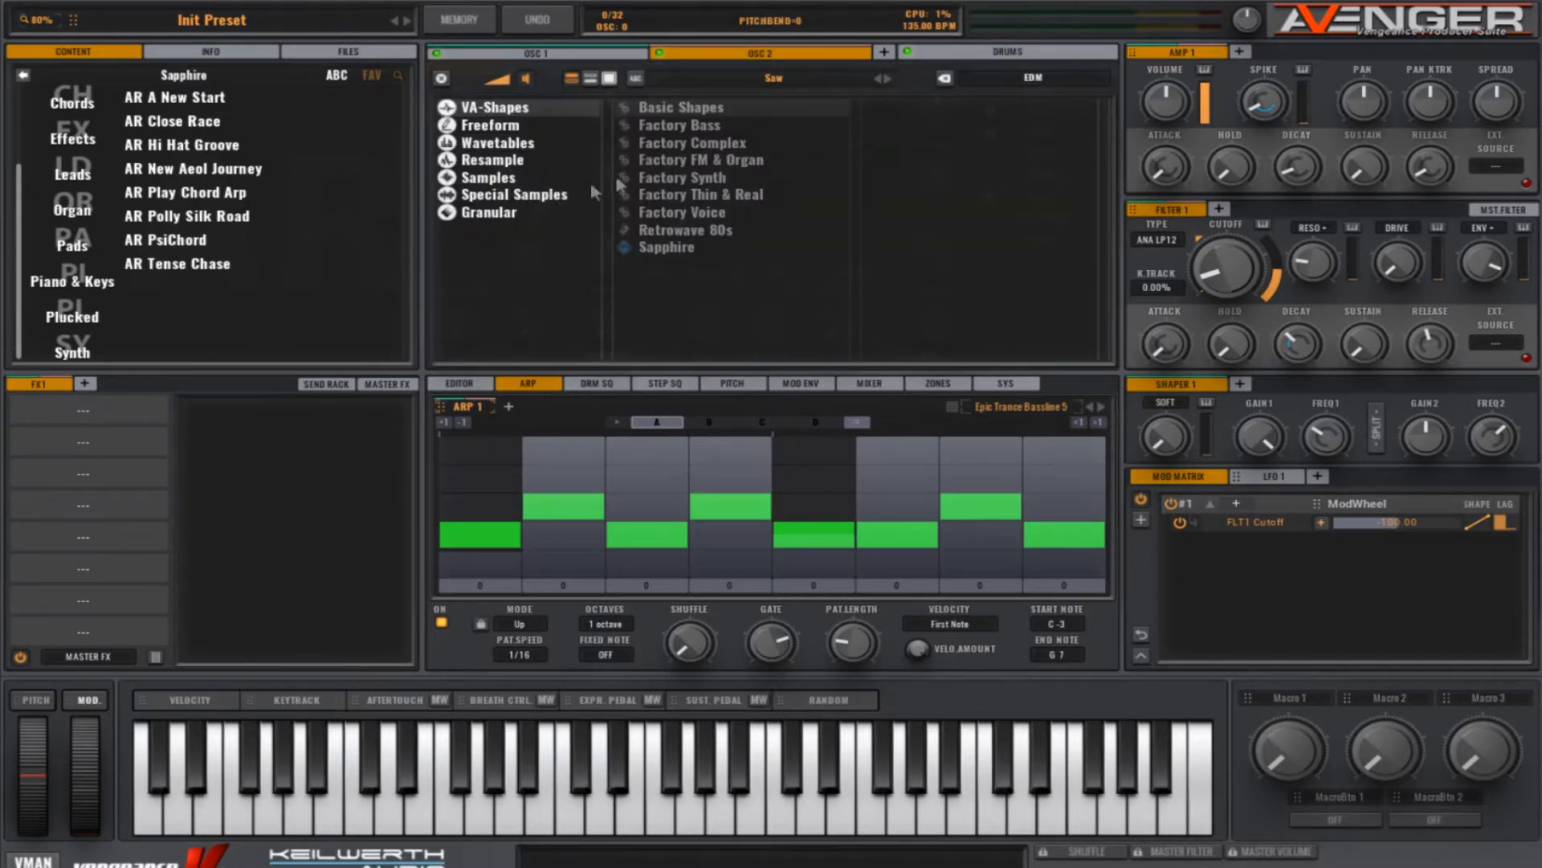
click(518, 178)
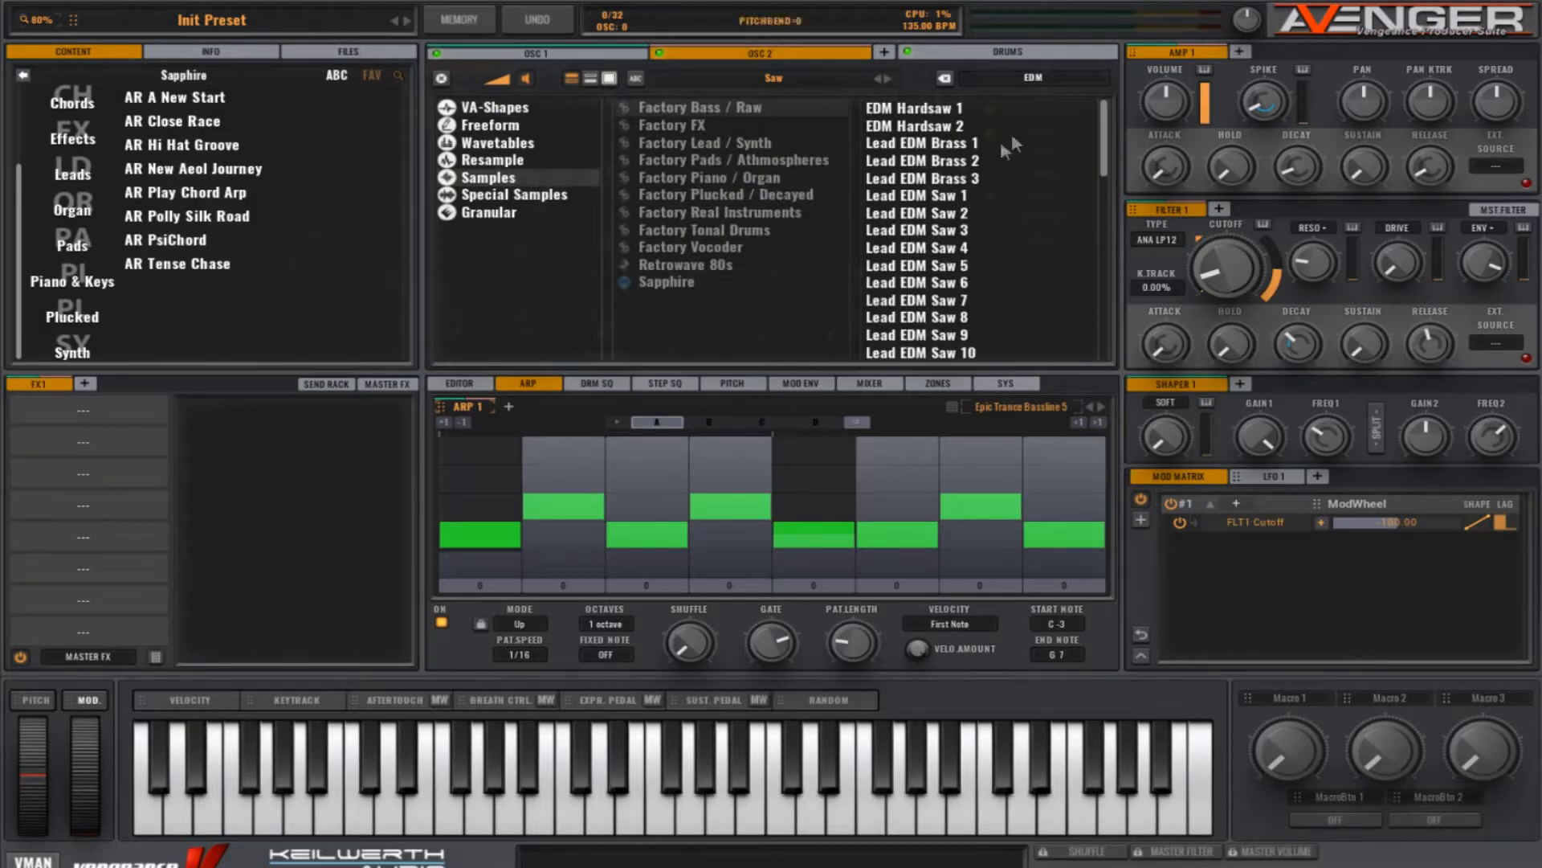
click(1050, 77)
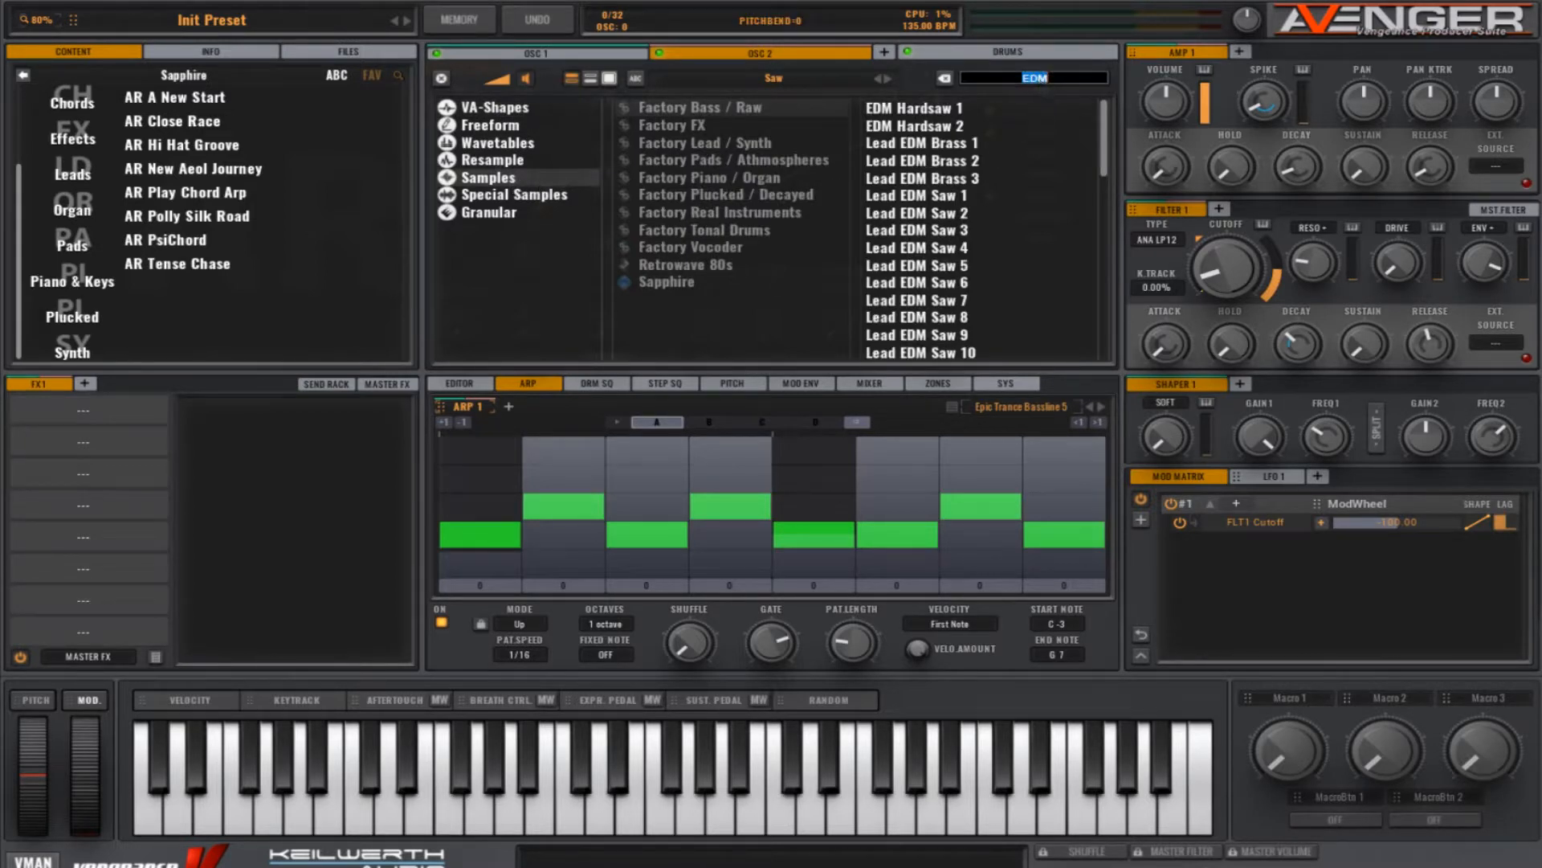
text(EDM)
double_click(961, 125)
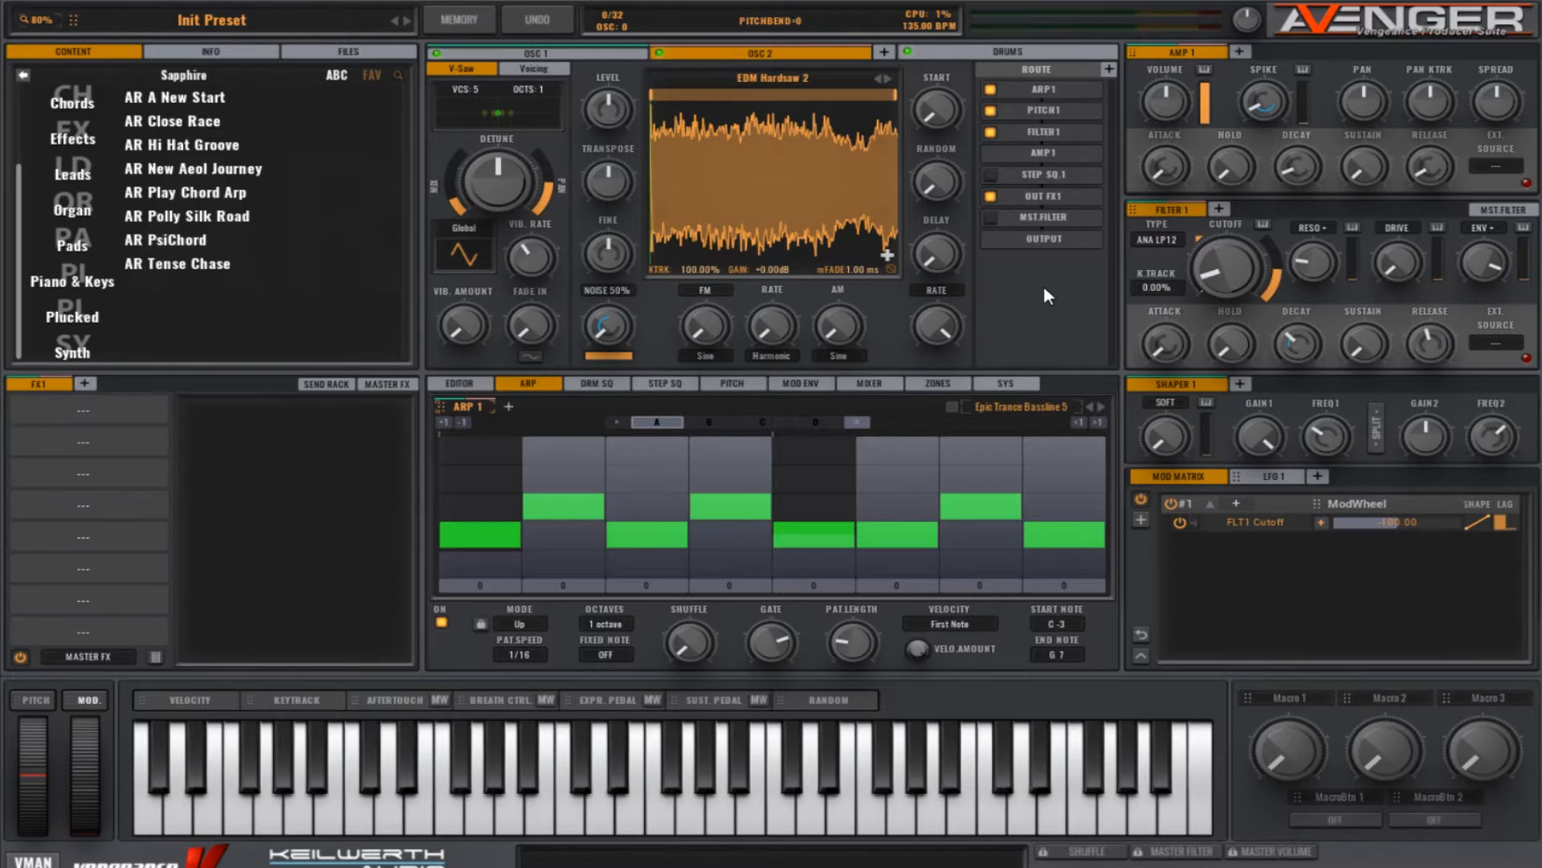
Step: Add Filter 2 with 40.67 Hz cutoff, 76.50% envelope amount, 6.25% resonance and increased drive
click(1219, 210)
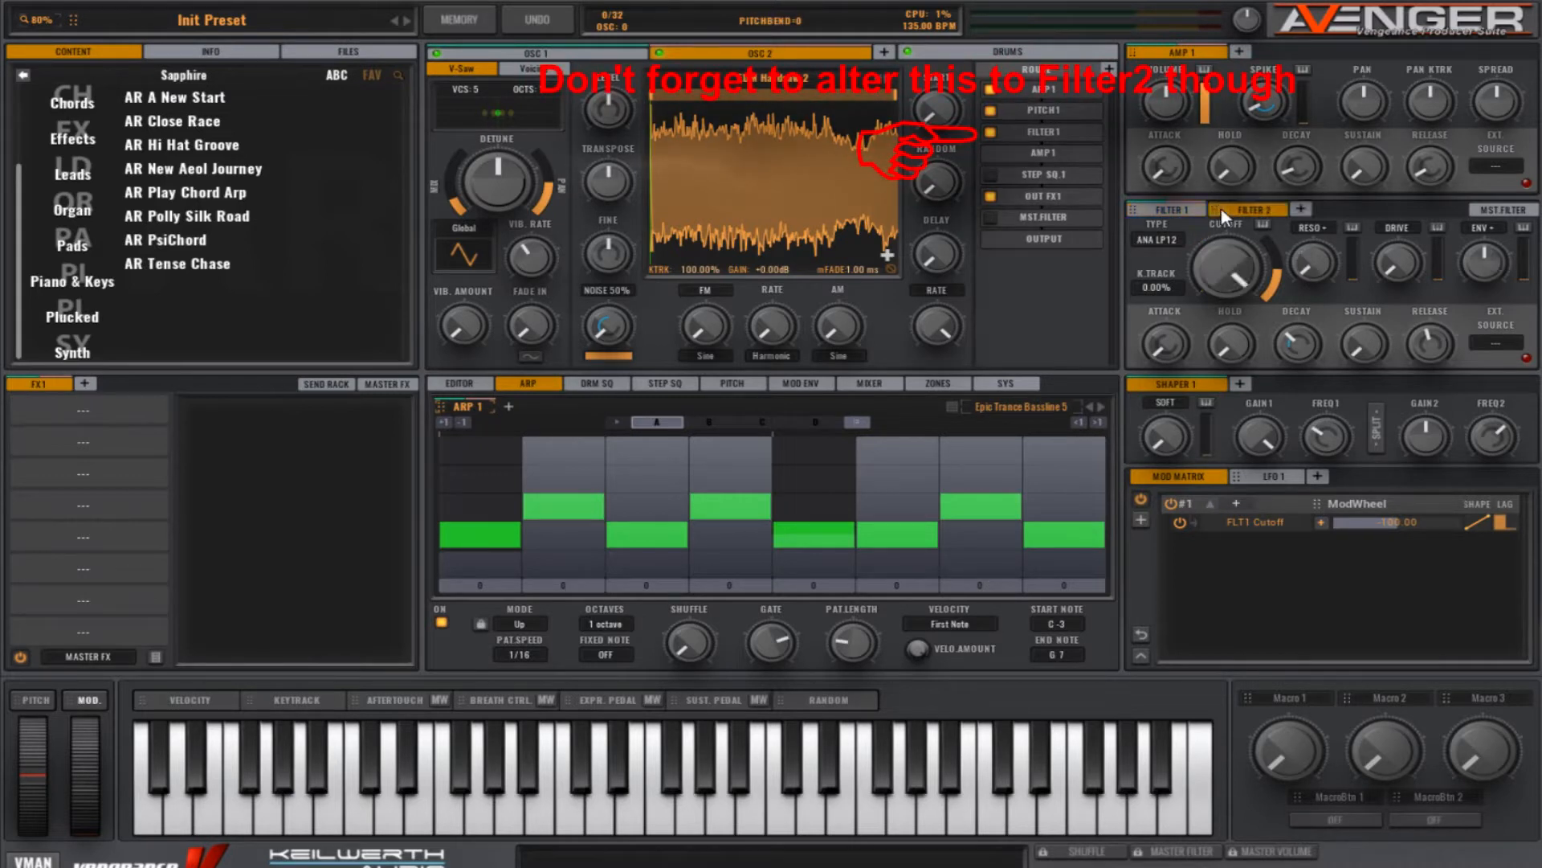
drag(1246, 230, 1271, 410)
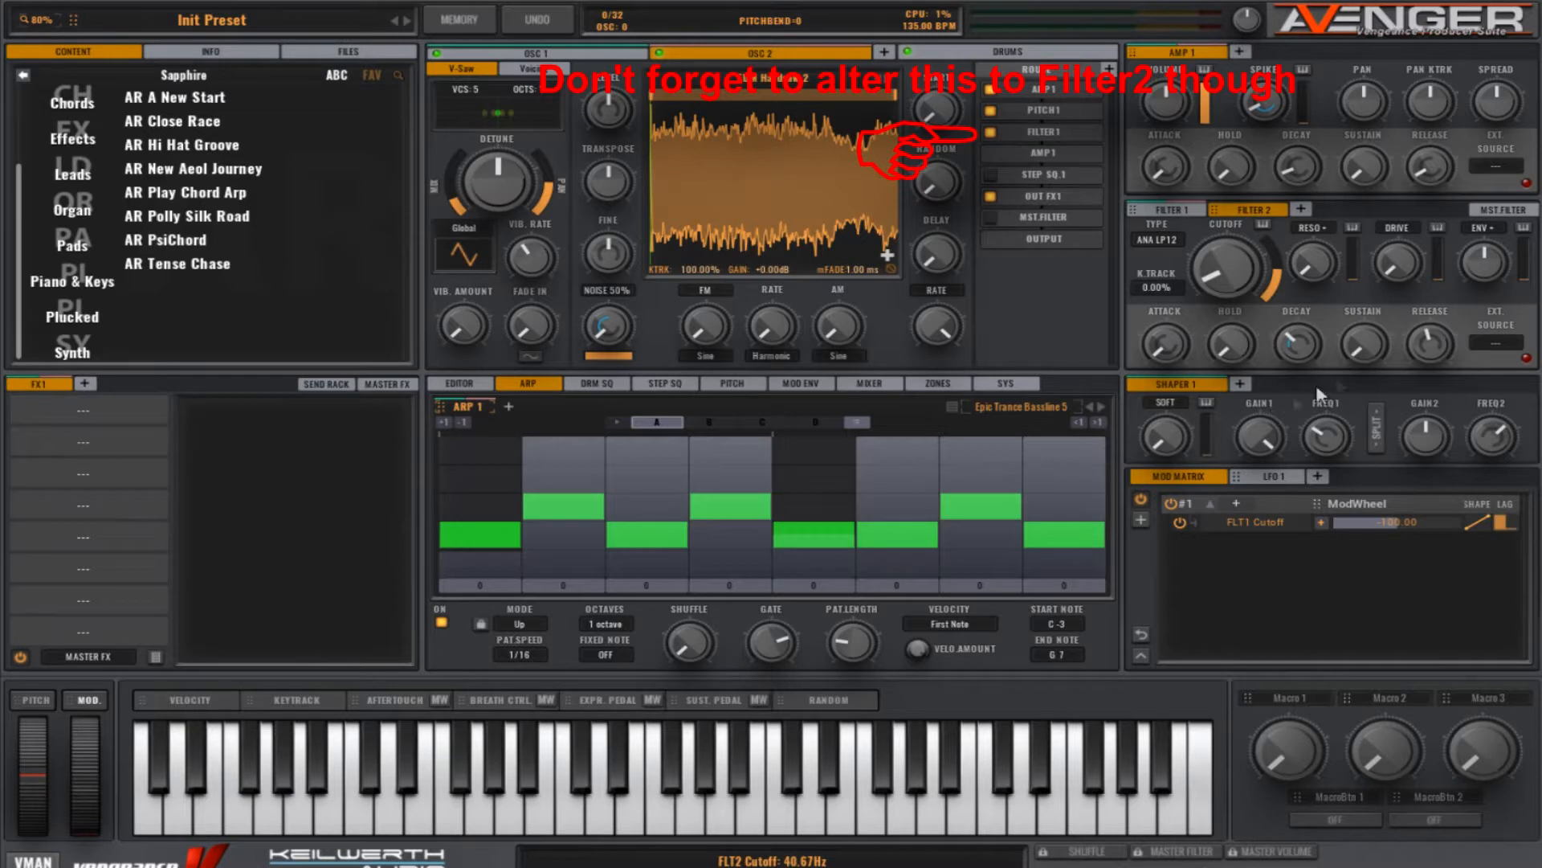
drag(1485, 265, 1481, 210)
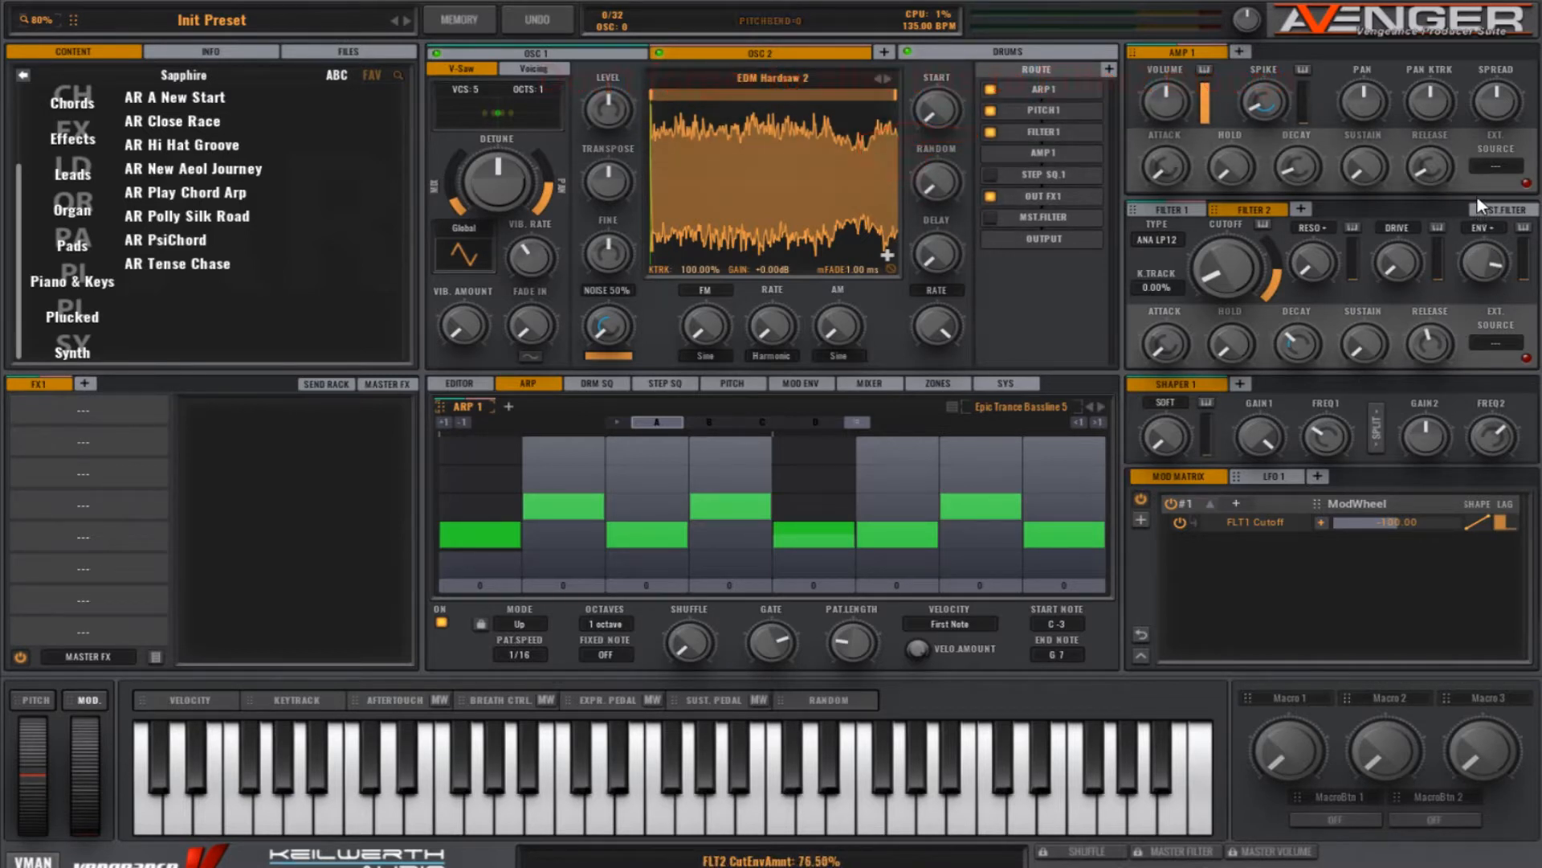
drag(1400, 267, 1392, 216)
drag(1387, 201, 1384, 183)
drag(1316, 272, 1315, 259)
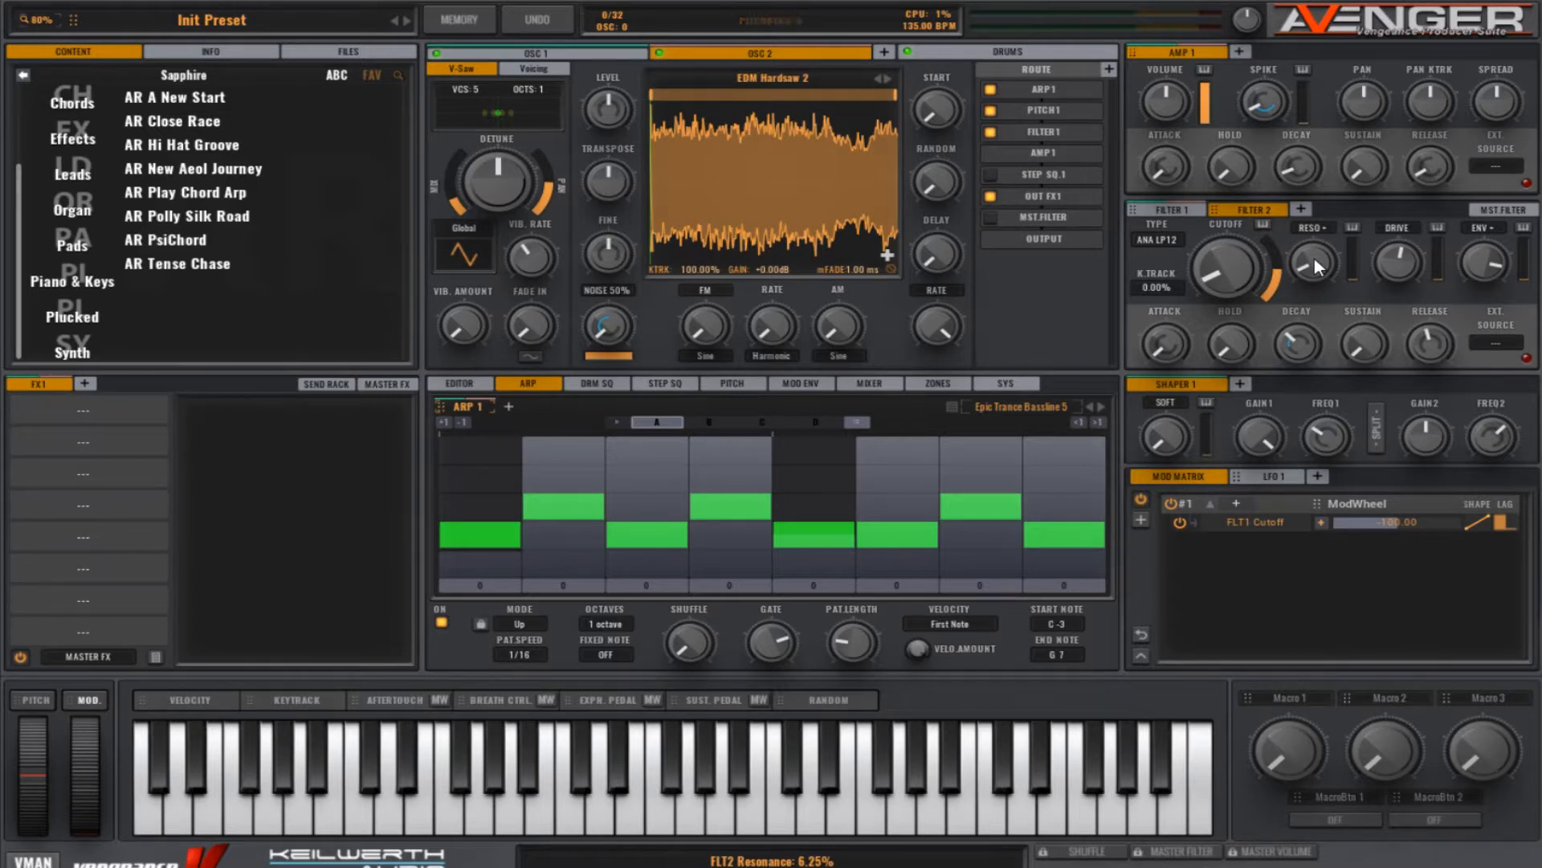
Step: Add the SFX1: AAReverb and SFX2: Delay sends to OSC 2's routing
click(1109, 69)
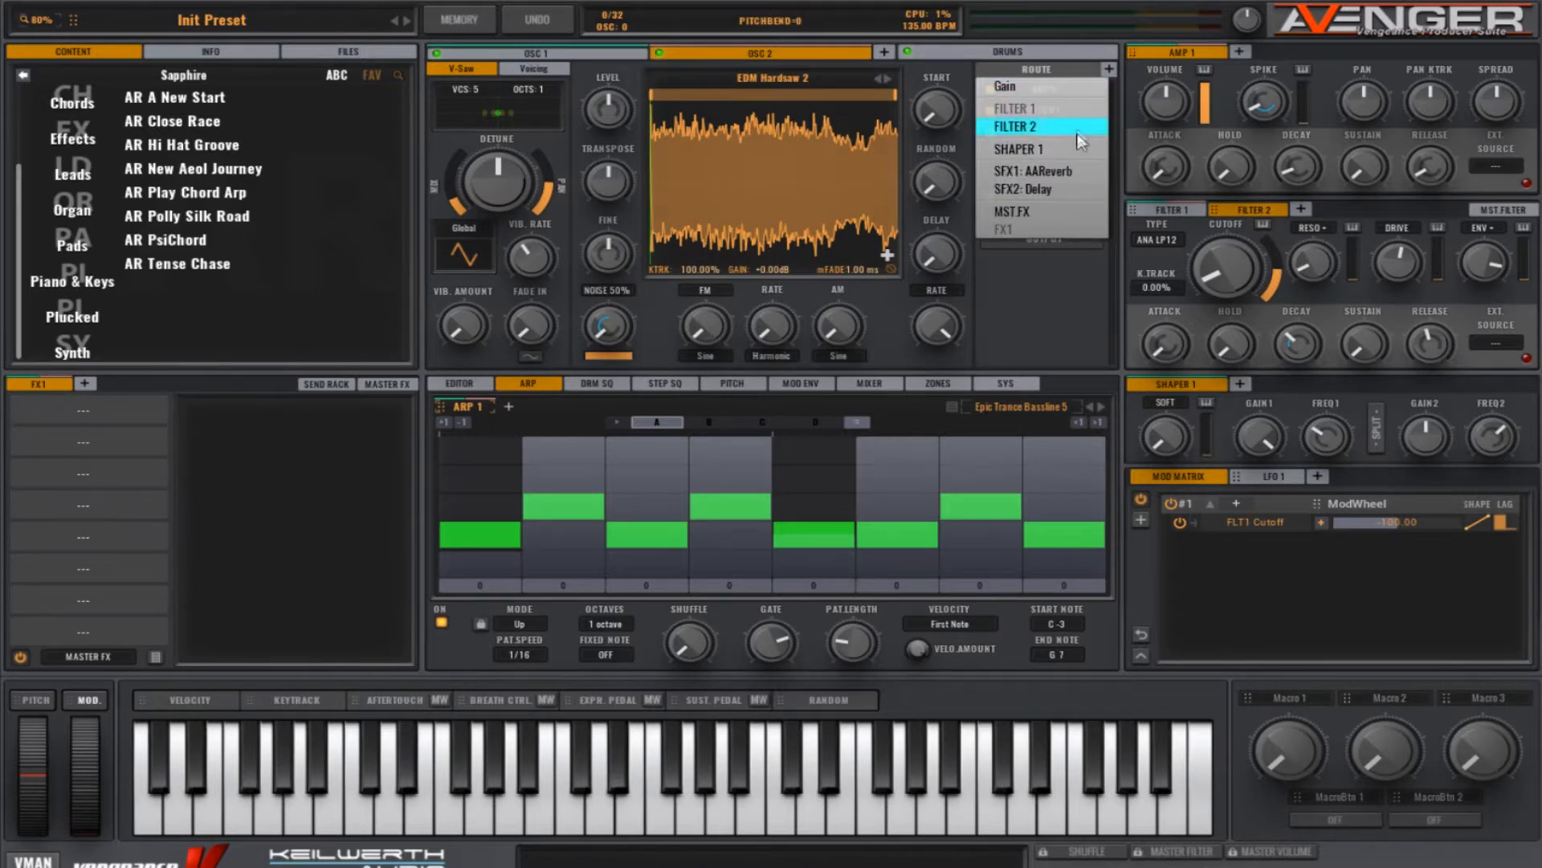
click(1069, 171)
click(1109, 69)
click(1061, 191)
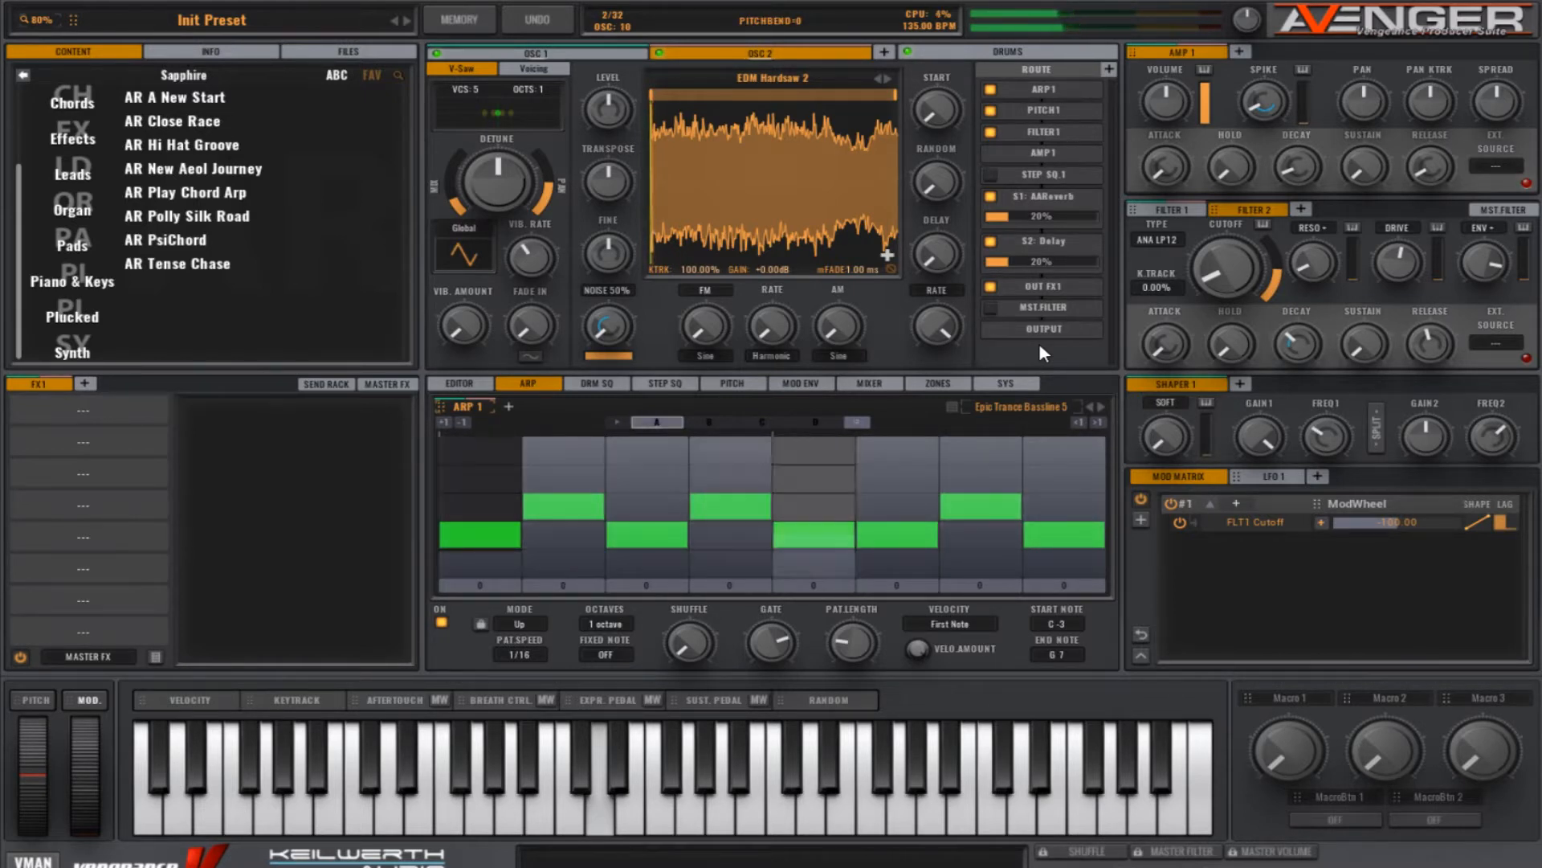
Step: Mute OSC 2 temporarily to audition OSC 1 alone, and return to OSC 2 with its sound on
click(749, 39)
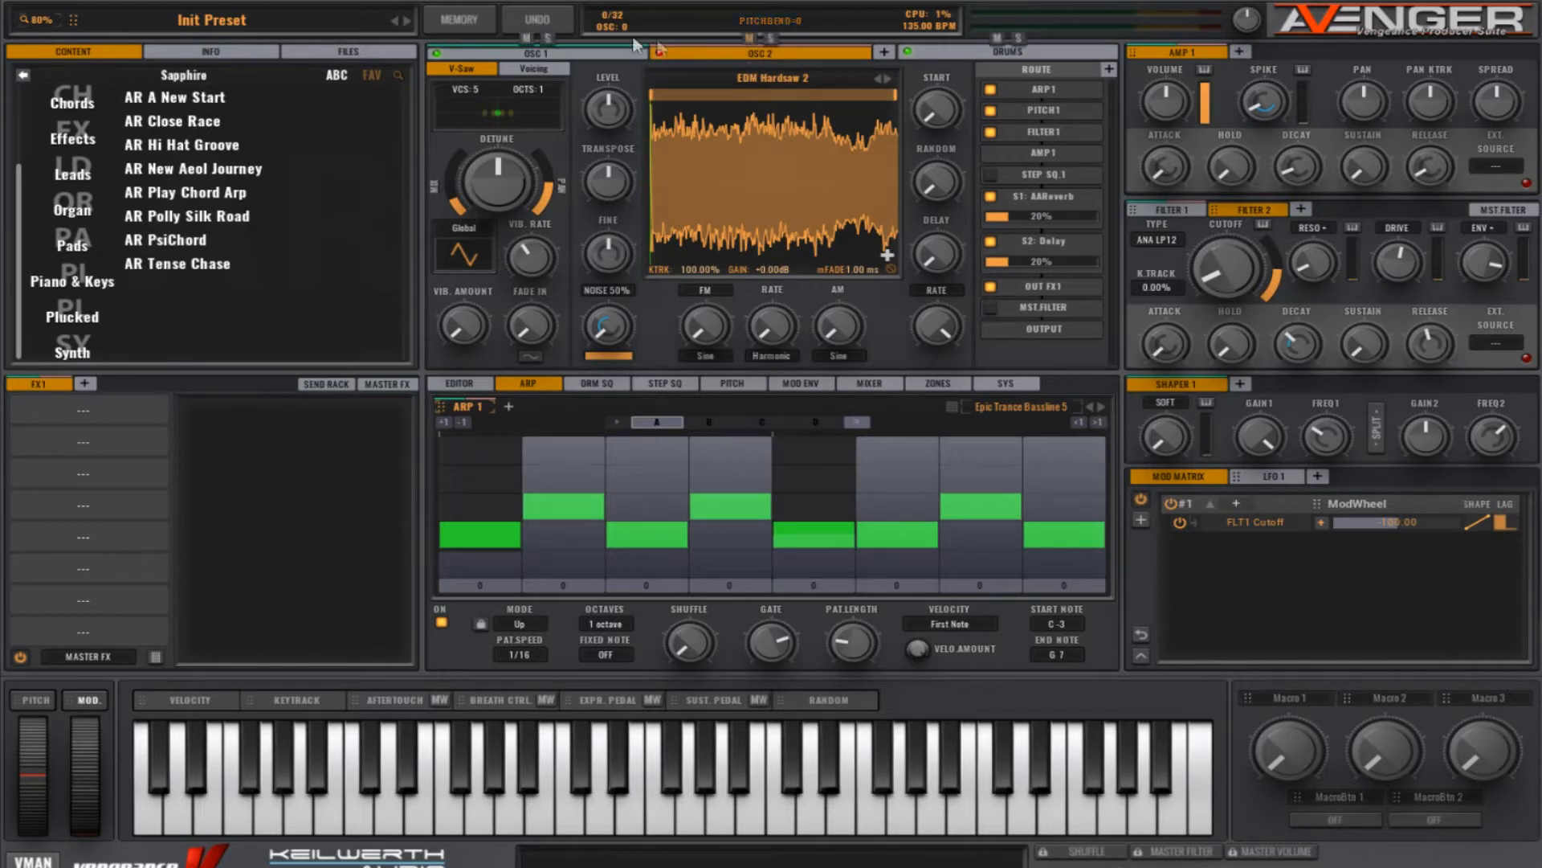
click(600, 54)
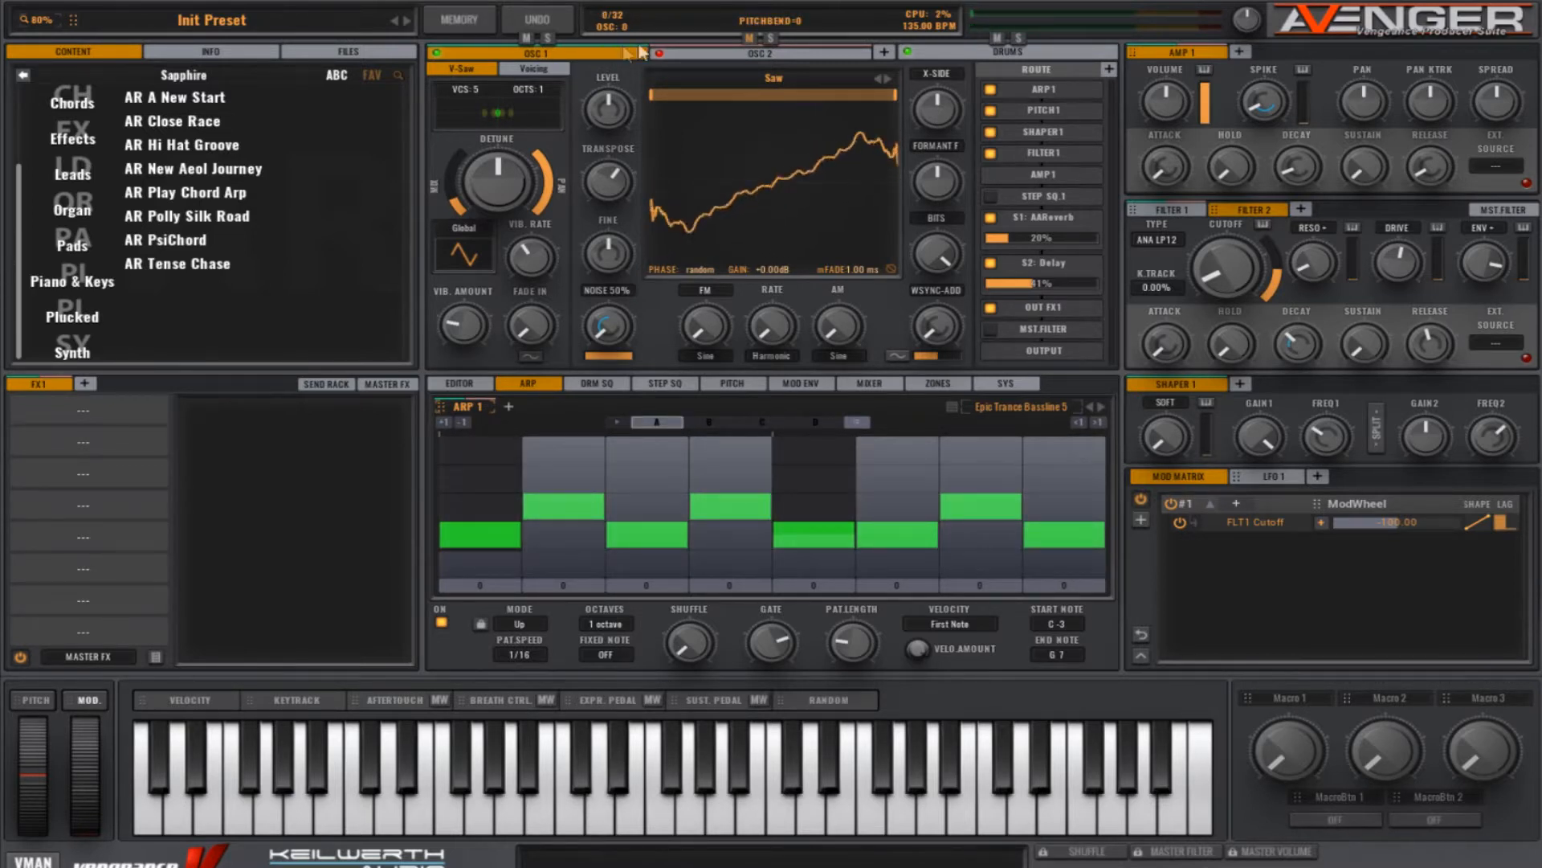
click(756, 53)
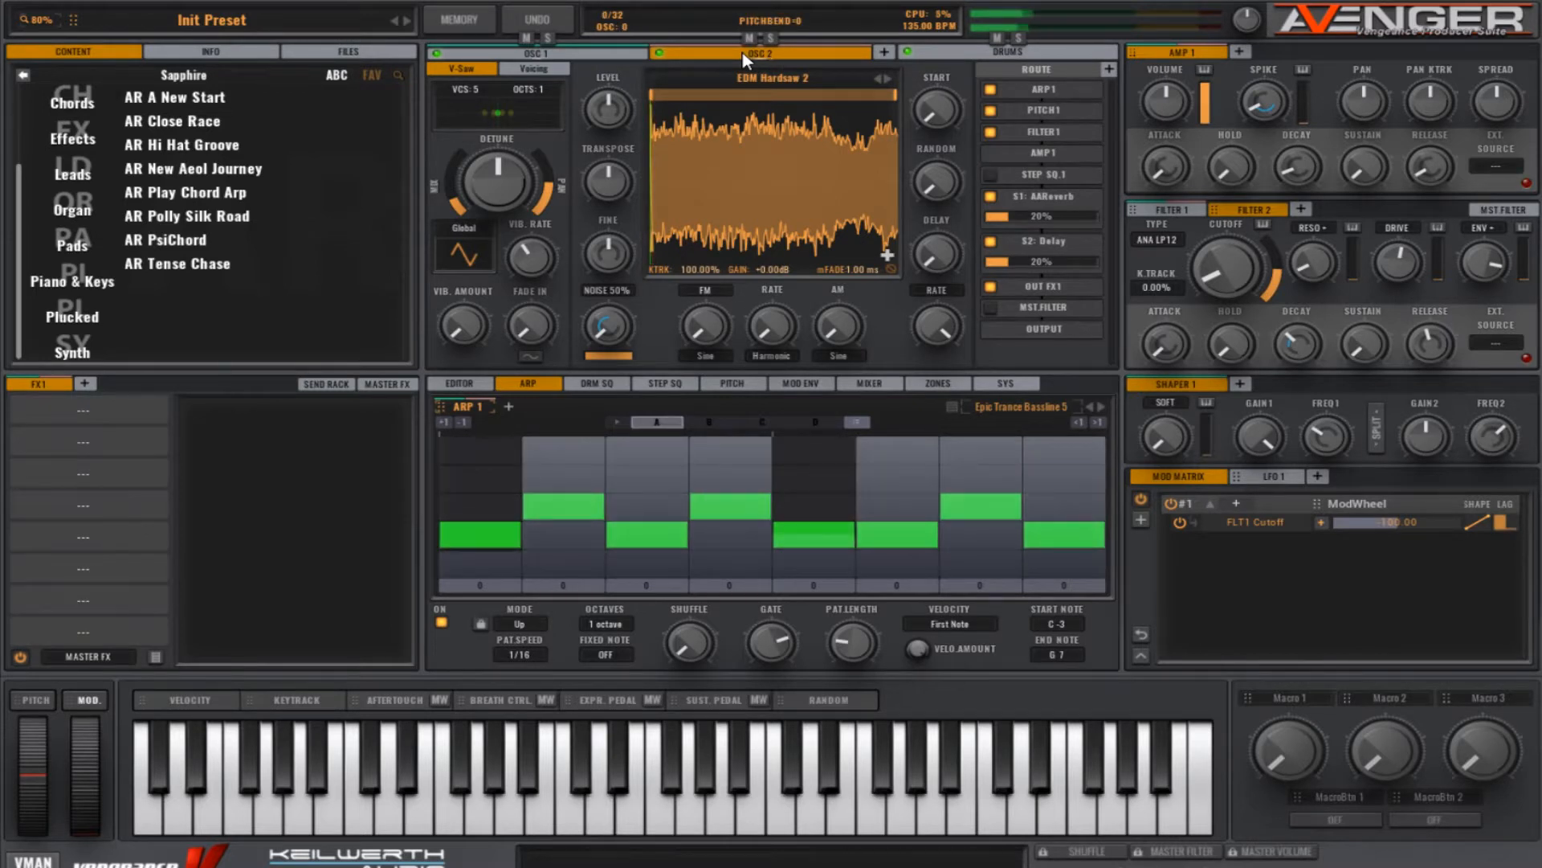
Step: Replace OSC 2's sample with the Saw Sweep Band wavetable, searching the wavetables for "Saw Sw"
click(780, 79)
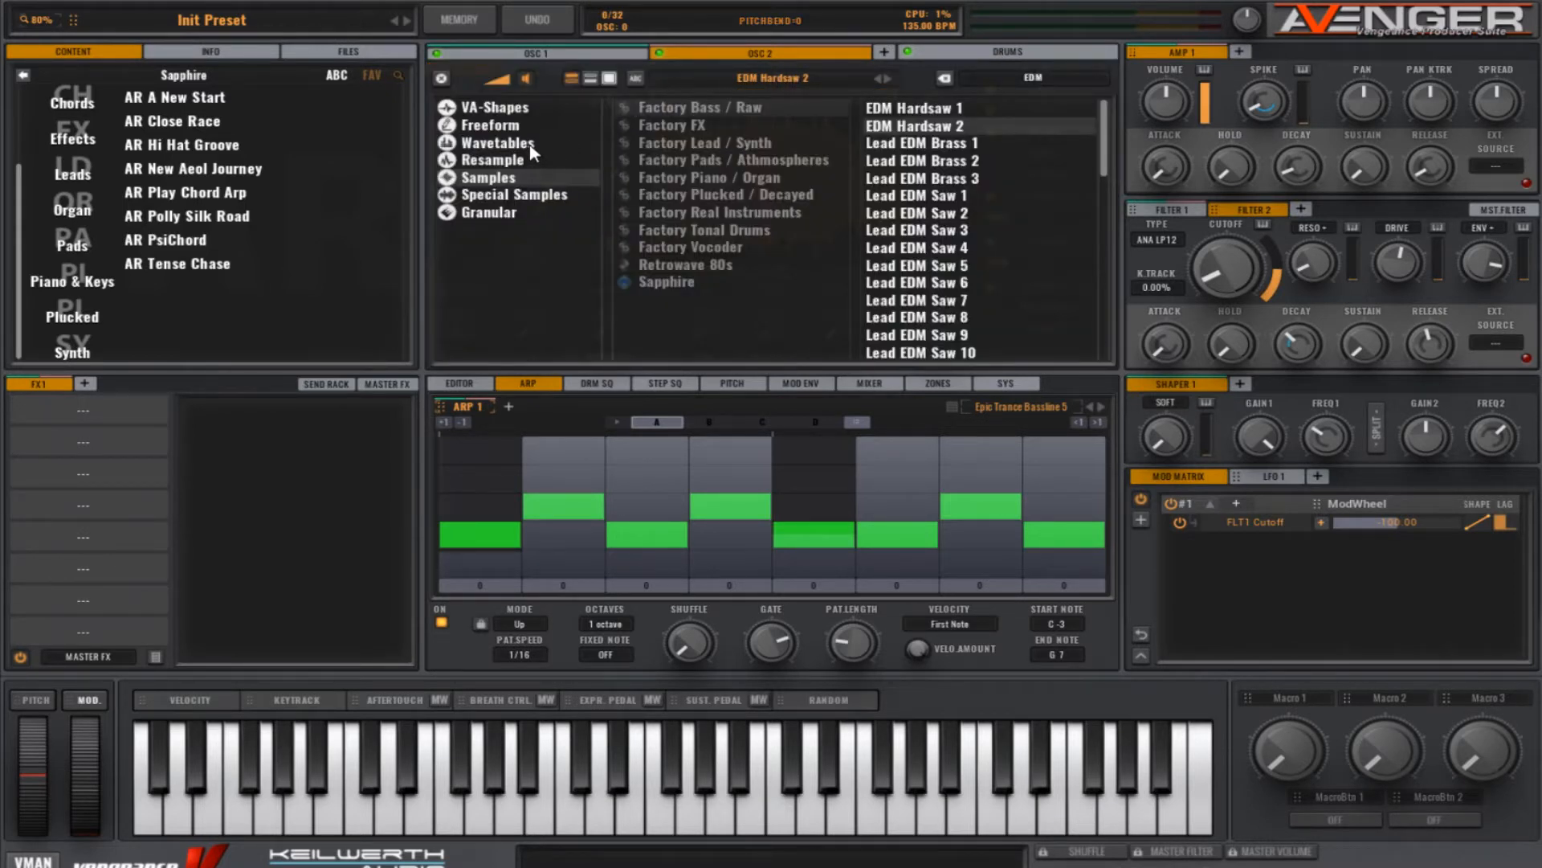
click(591, 143)
click(1036, 83)
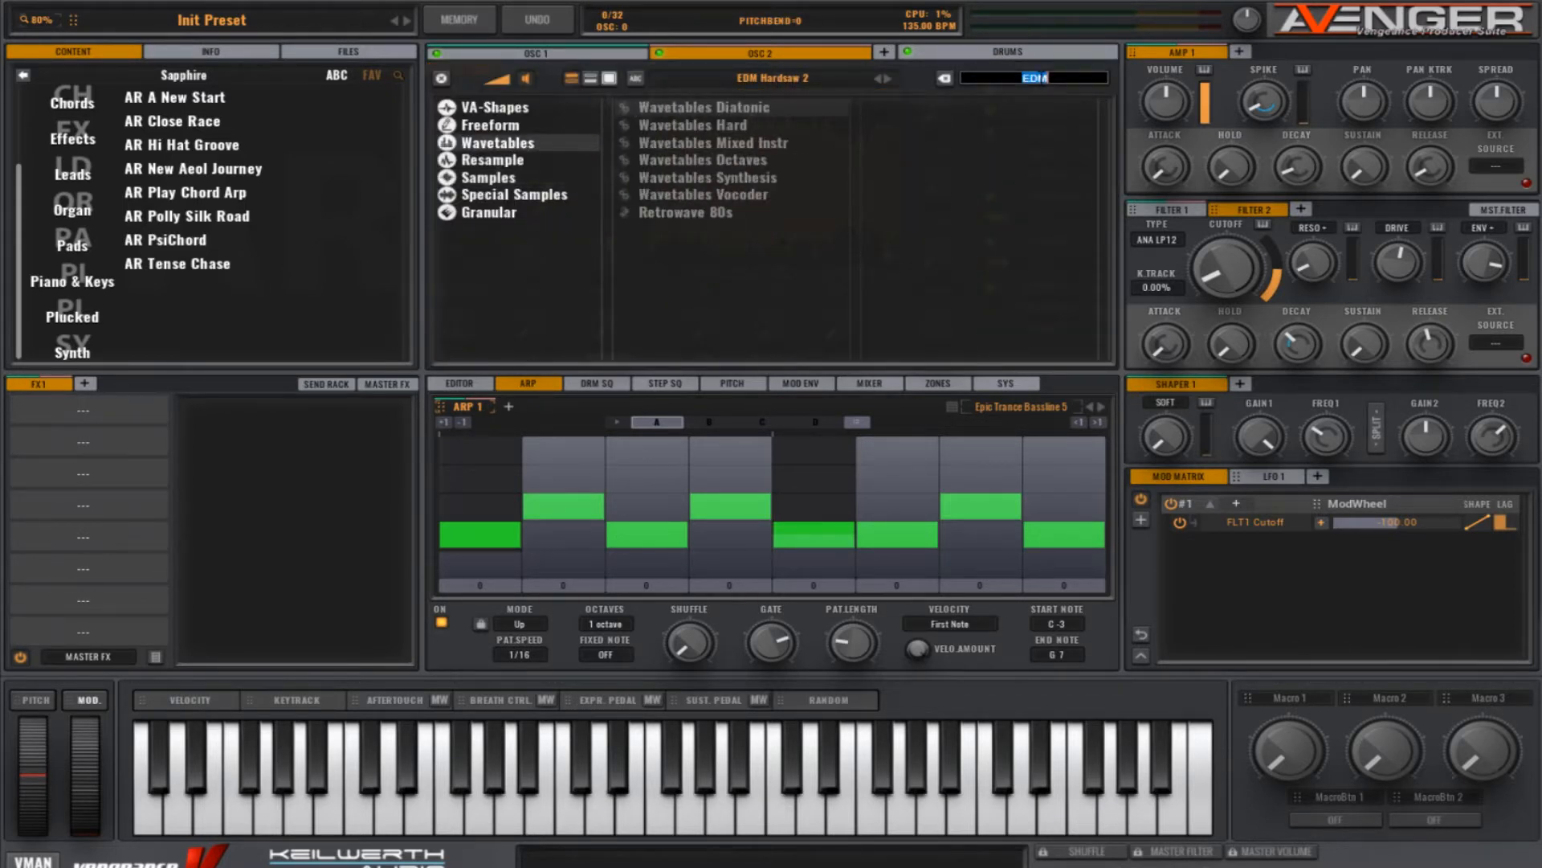
text(Sa)
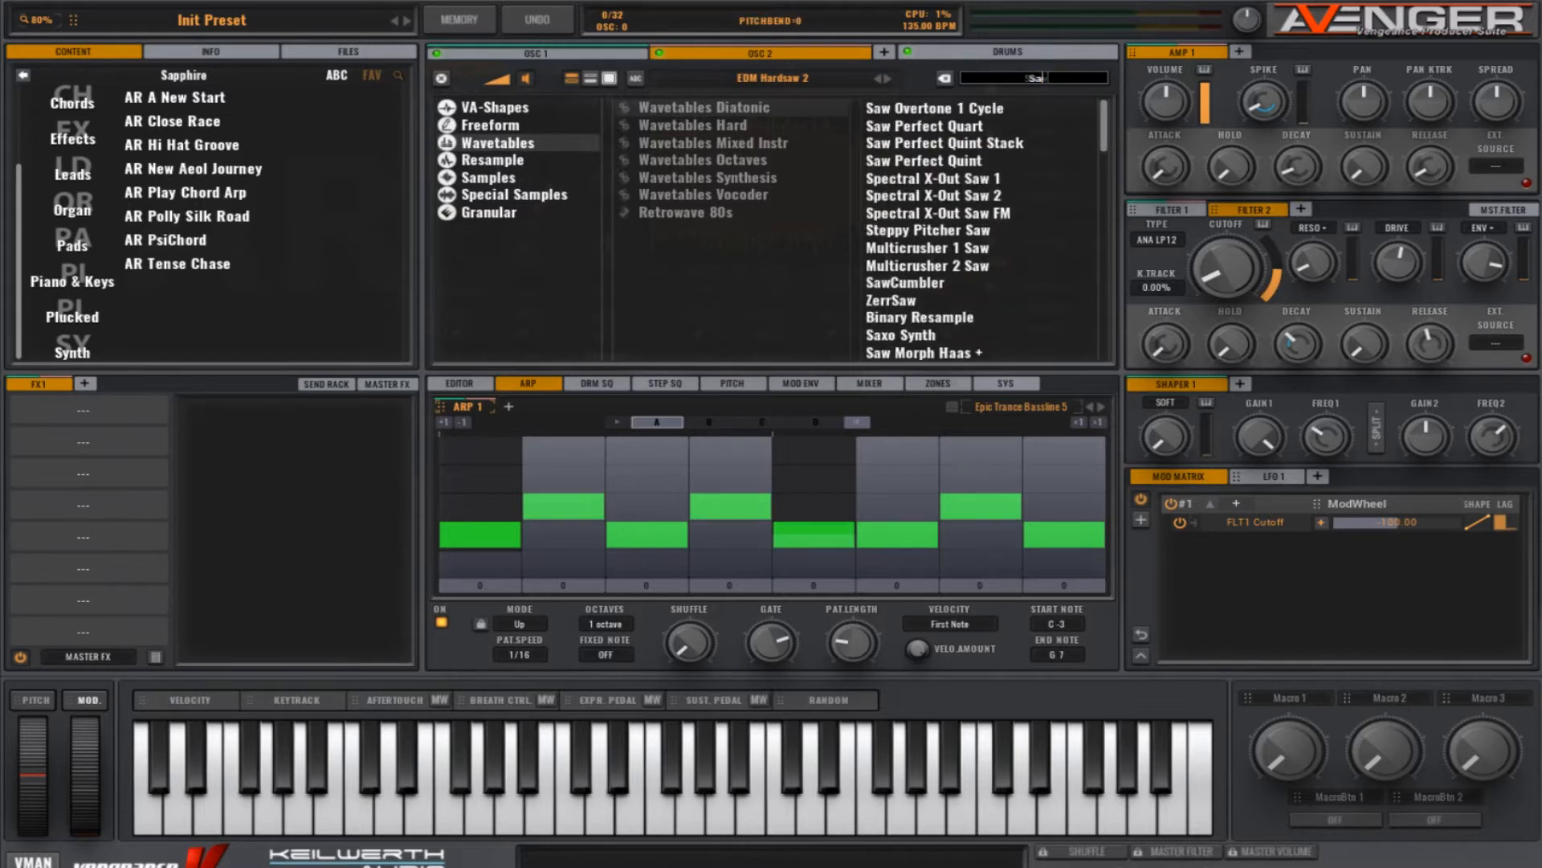
text(w Sw)
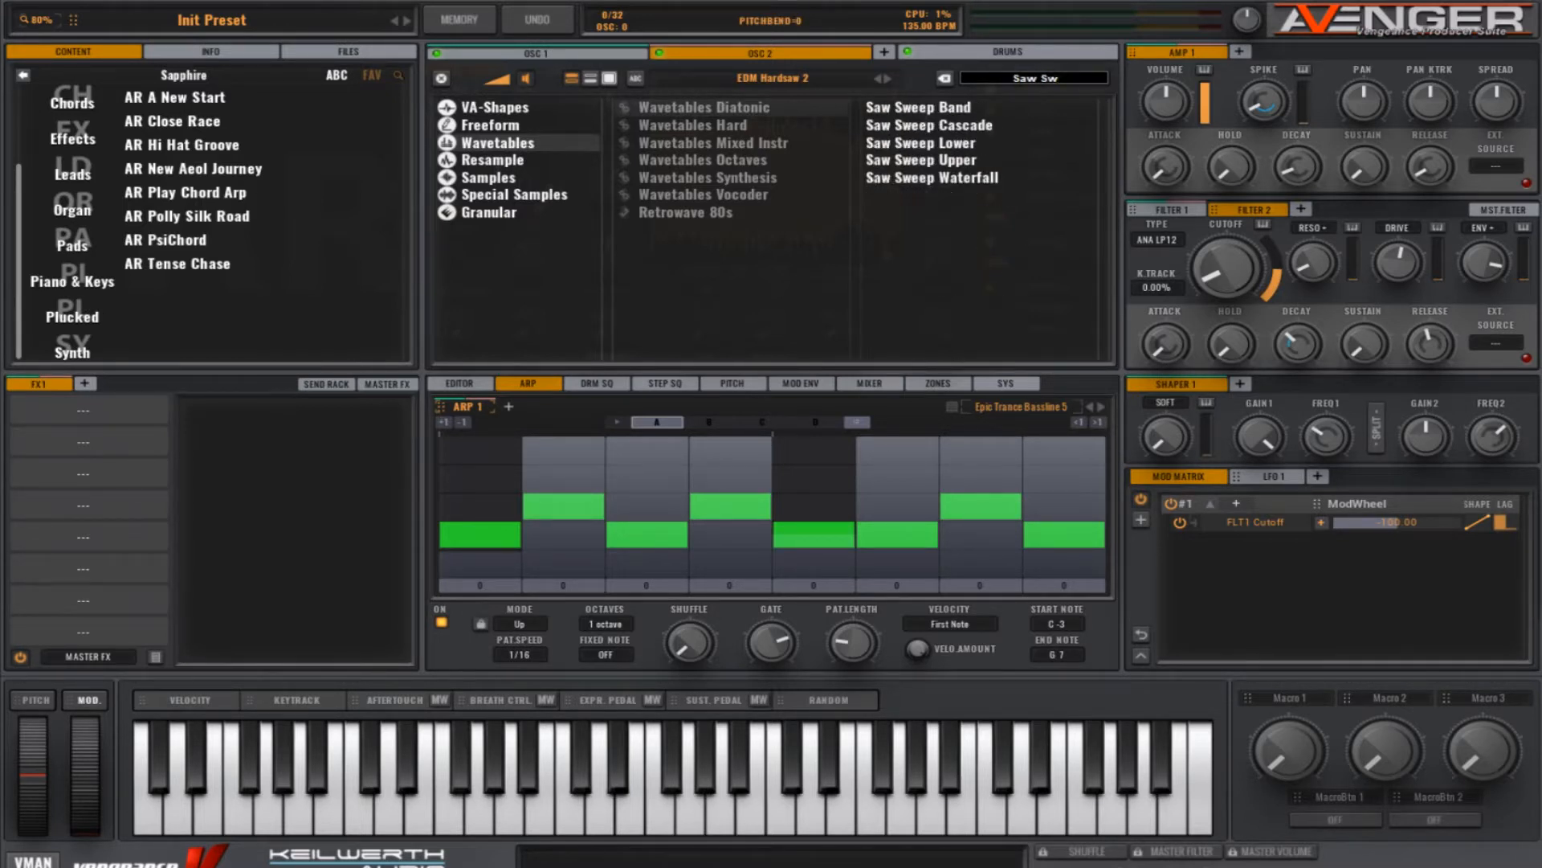
double_click(968, 109)
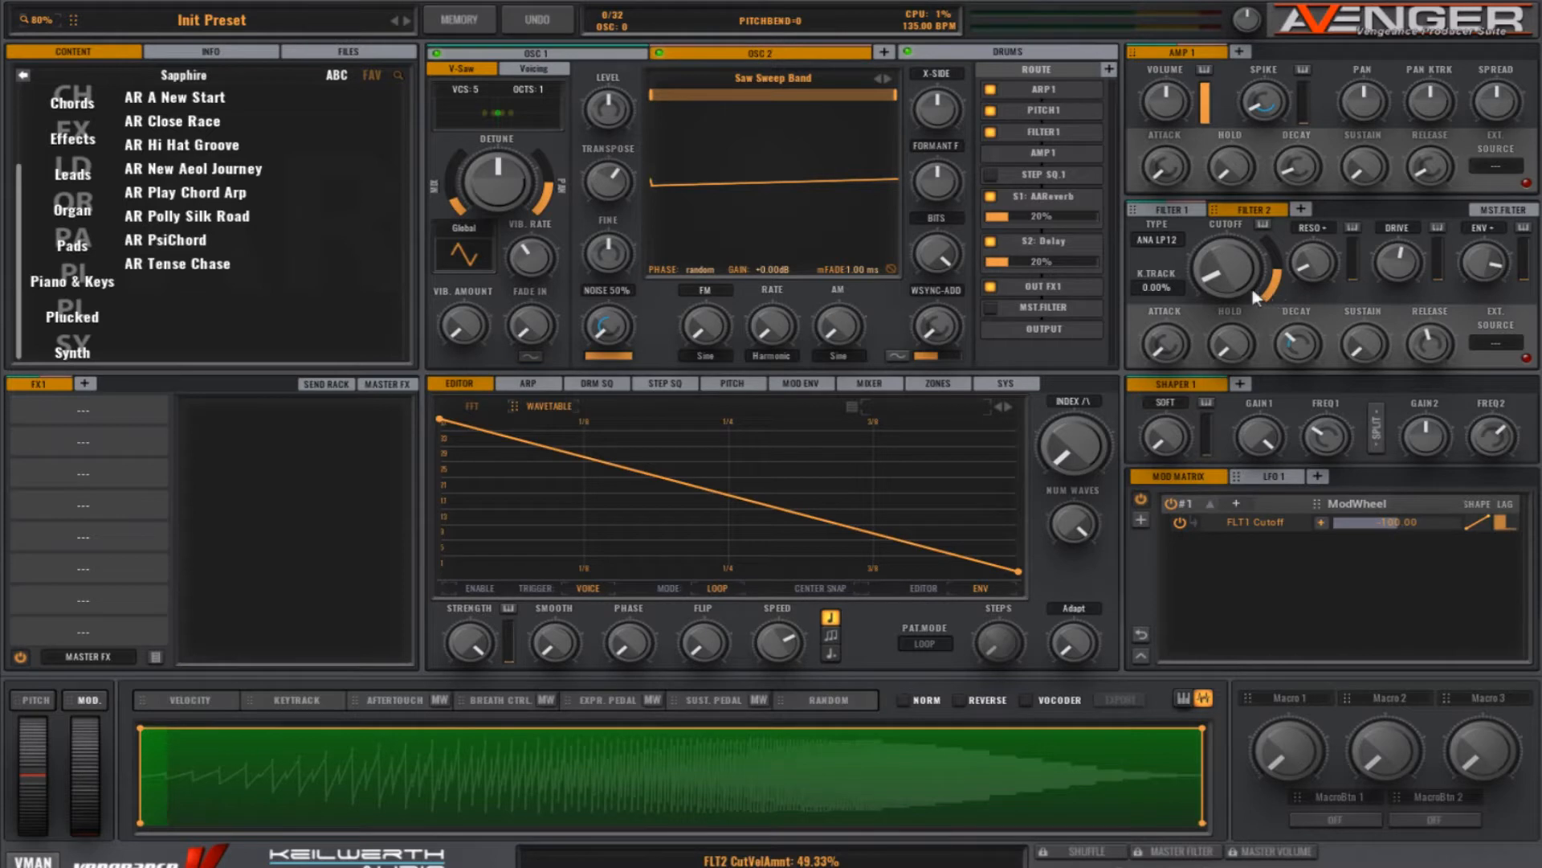
Step: Raise Filter 2's cutoff to 556.11 Hz
drag(1231, 277, 1229, 258)
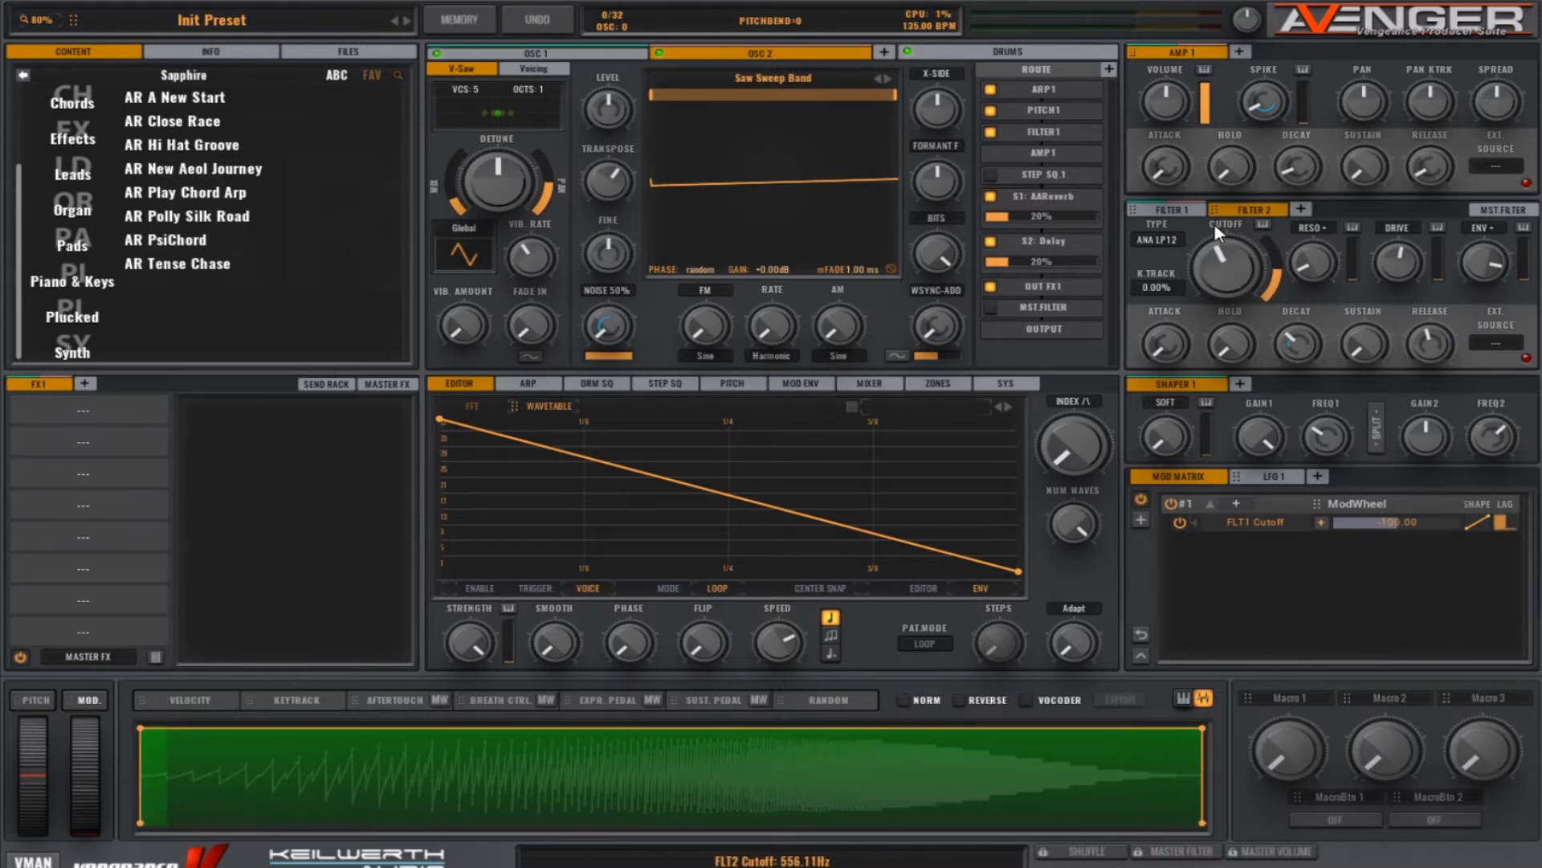
Step: Fine-tune Filter 2's cutoff and enable the wavetable index envelope on OSC 2
drag(1215, 229, 1215, 236)
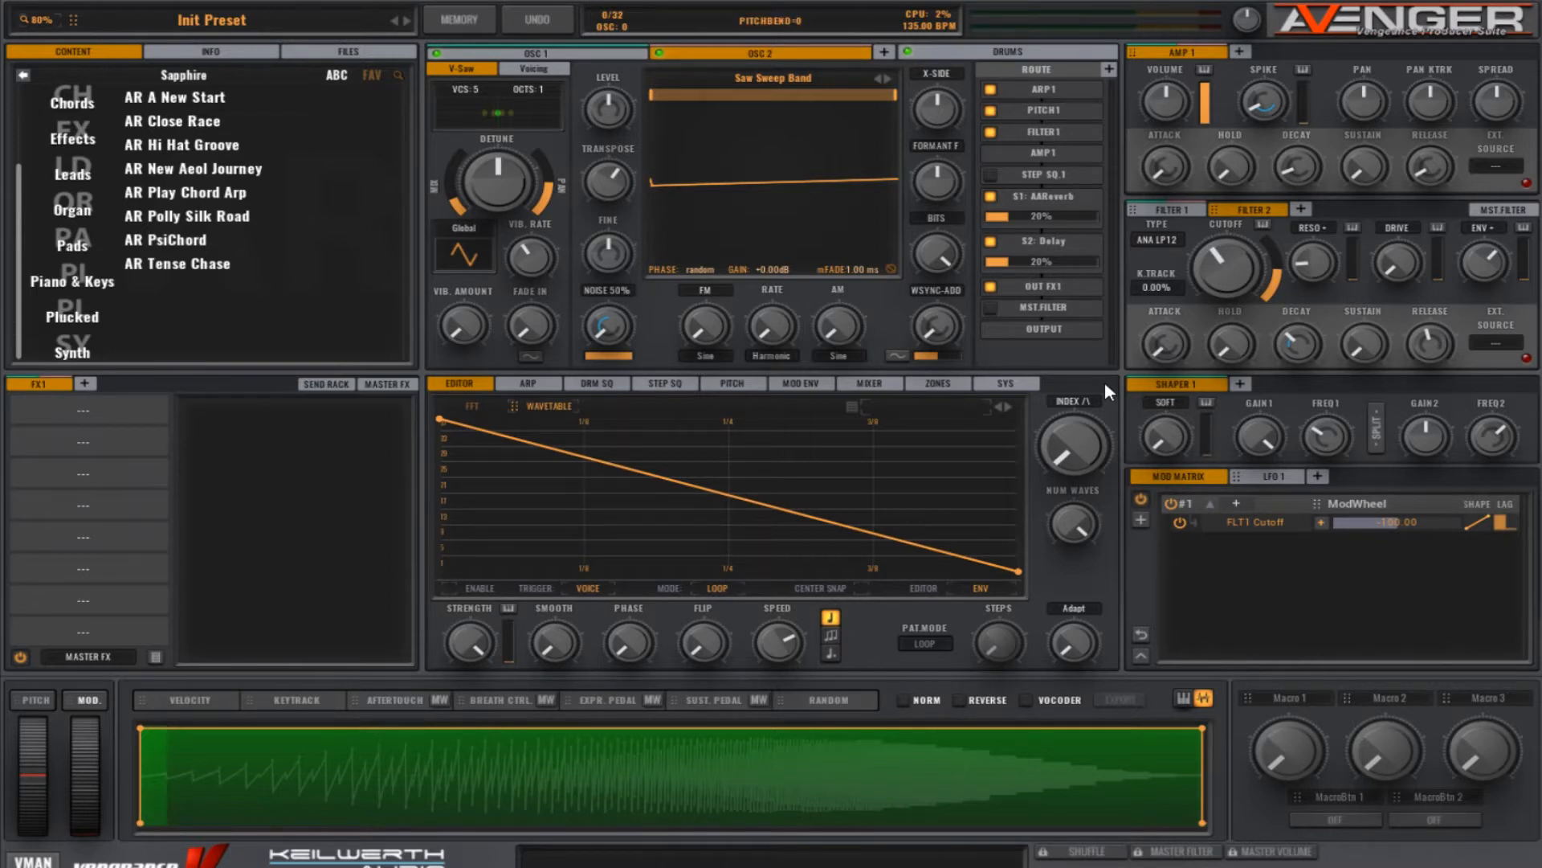
click(451, 591)
Step: Try raising OSC 2's noise level, and slightly increase the Spike amount on AMP 1
drag(608, 325, 590, 209)
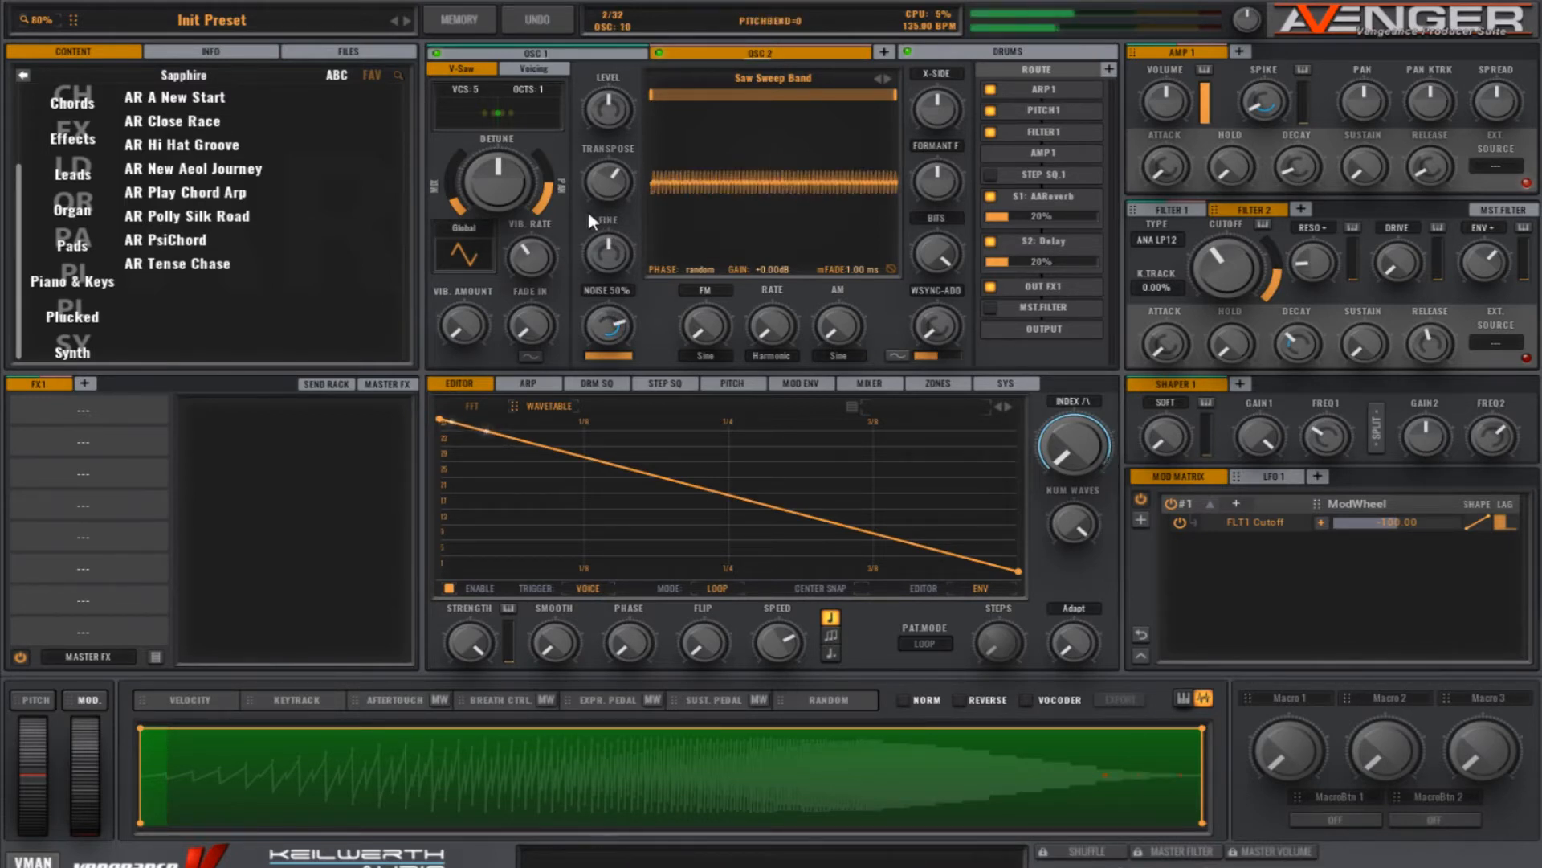
drag(1270, 103, 1270, 92)
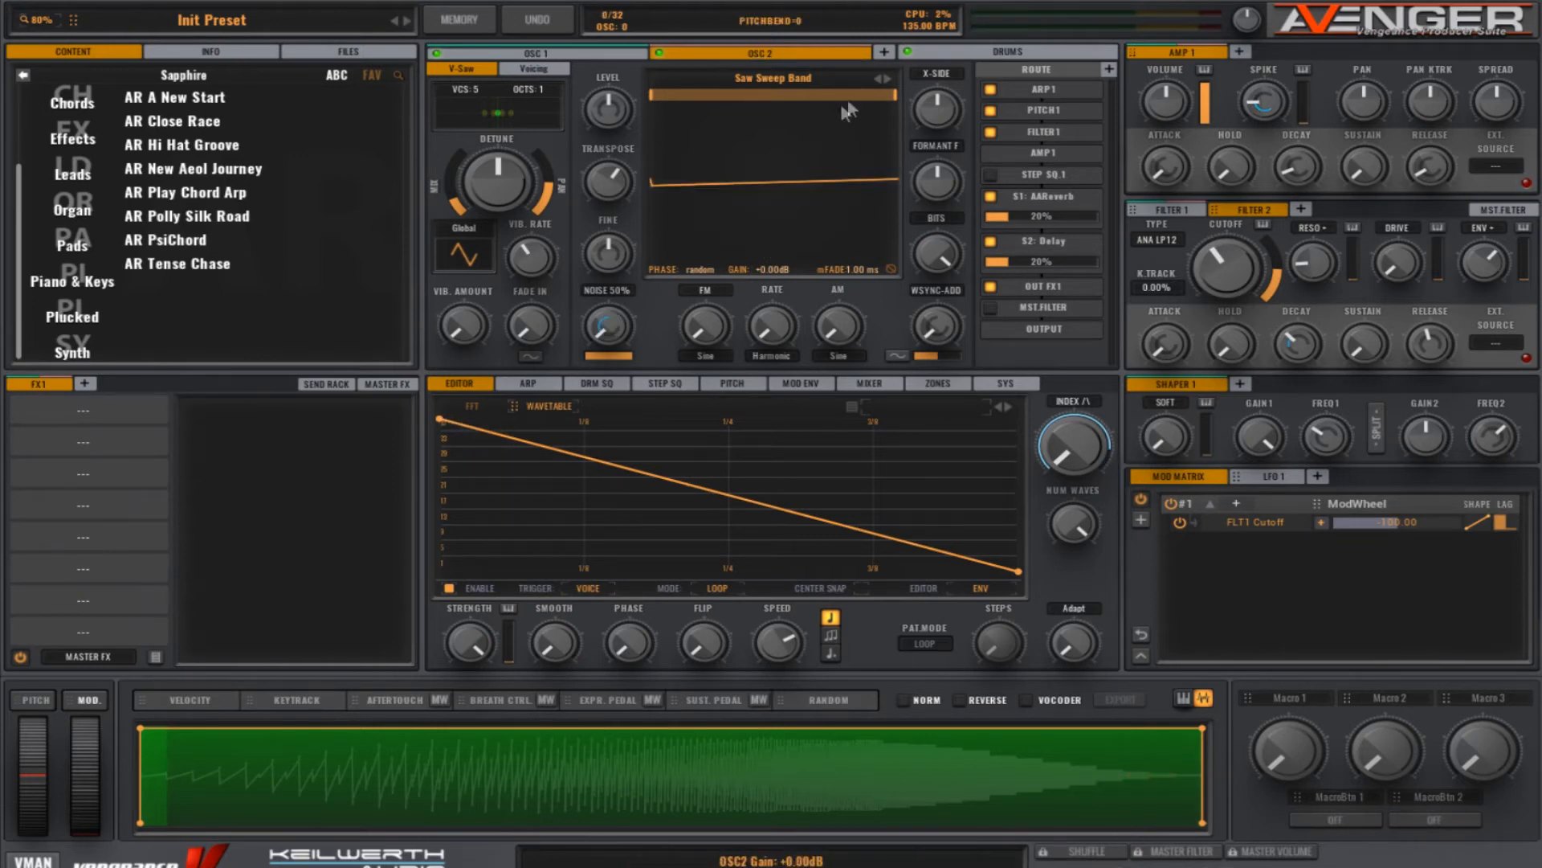
Step: Add OSC 3 as a noise-only layer, collapsing the Saw's range until the waveform is flat and raising its noise level to maximum
click(884, 51)
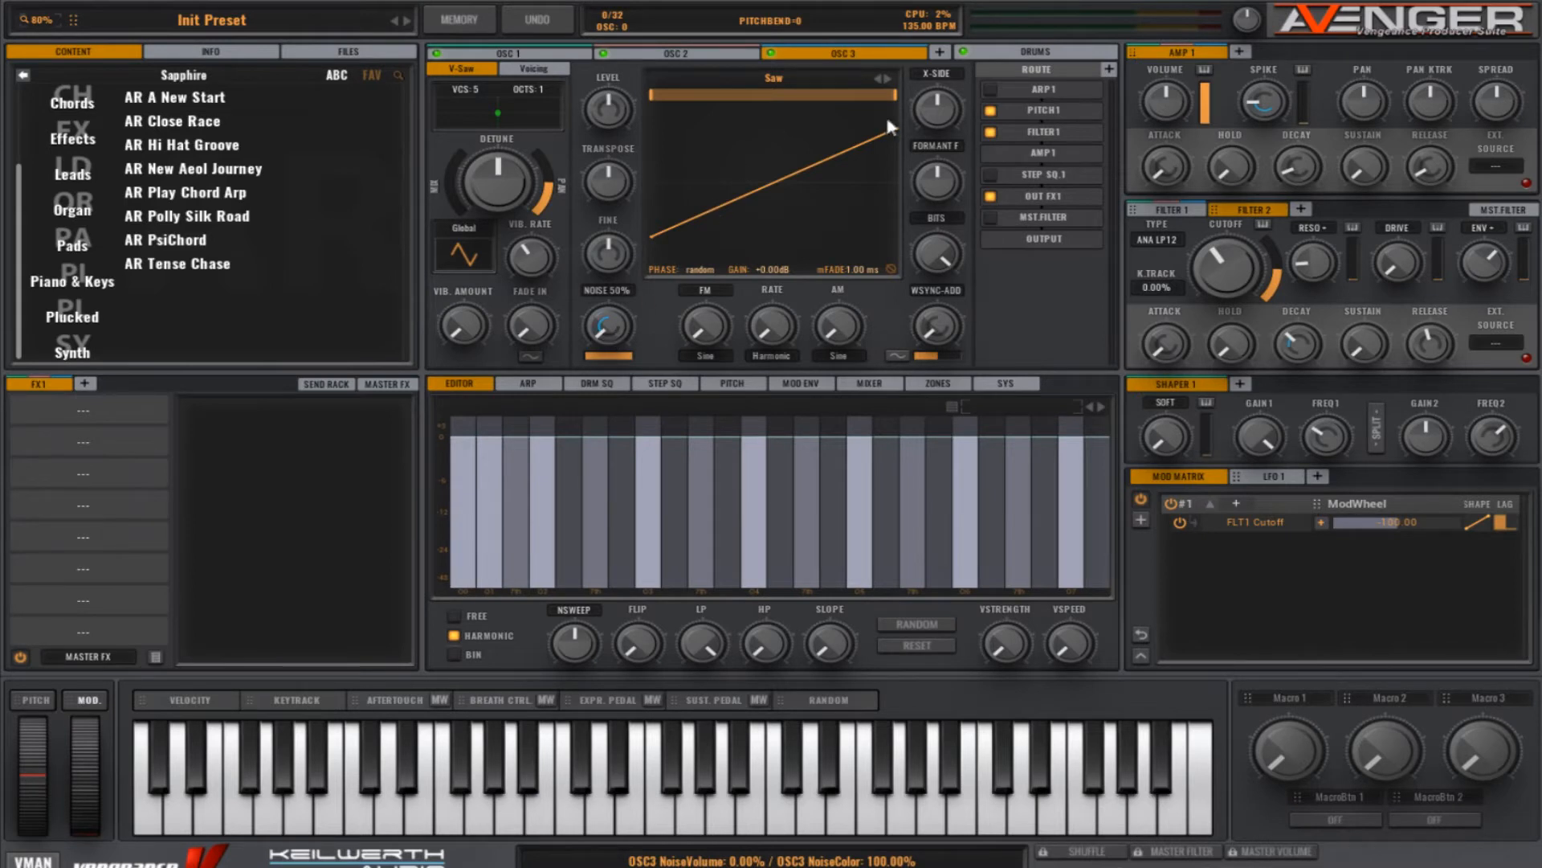
drag(897, 105, 654, 107)
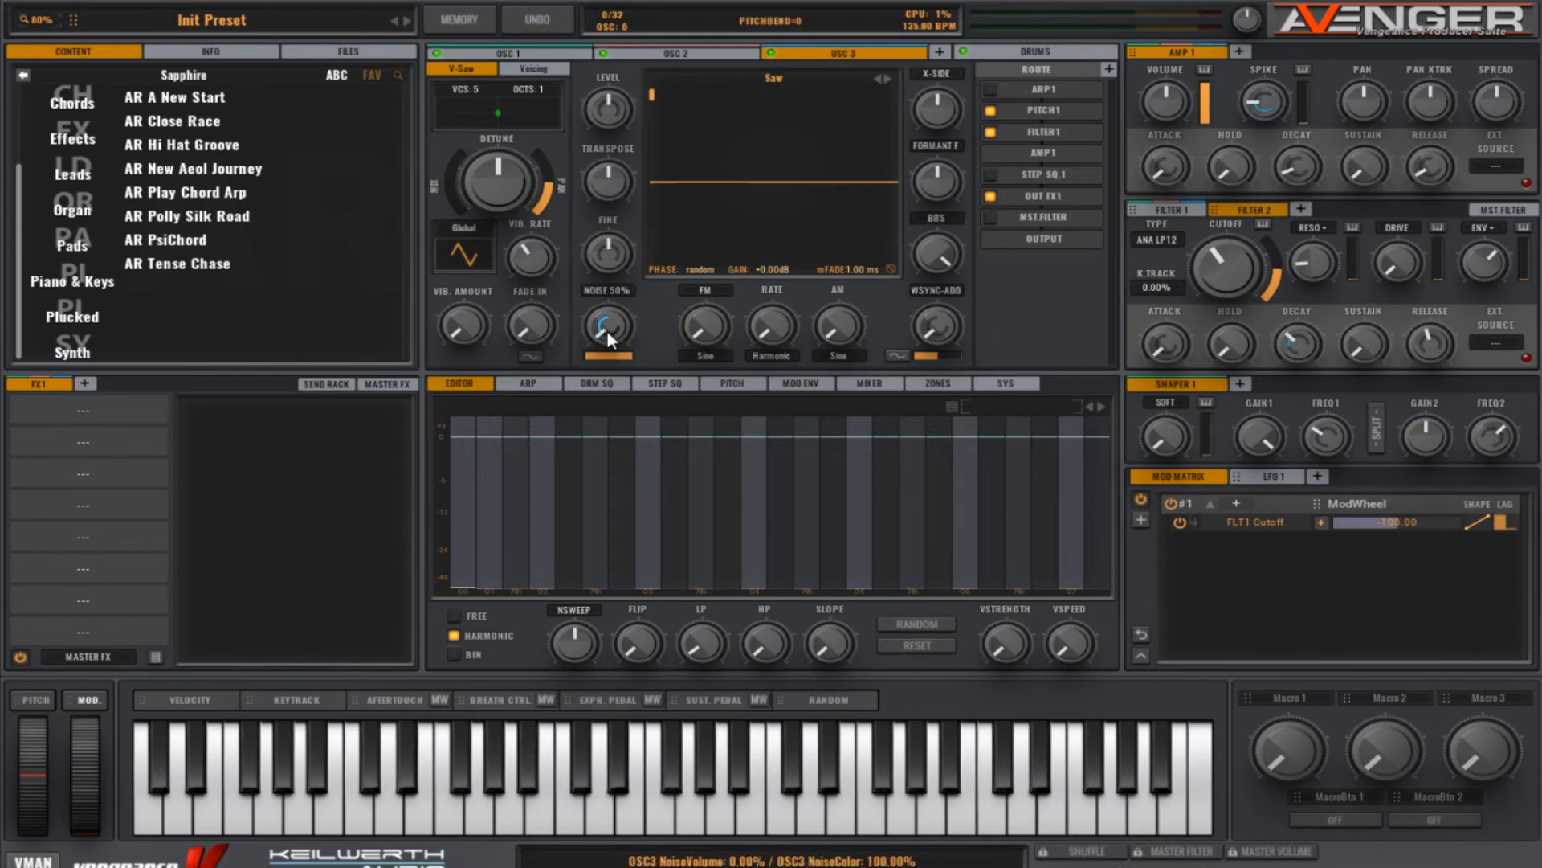
drag(608, 341, 605, 241)
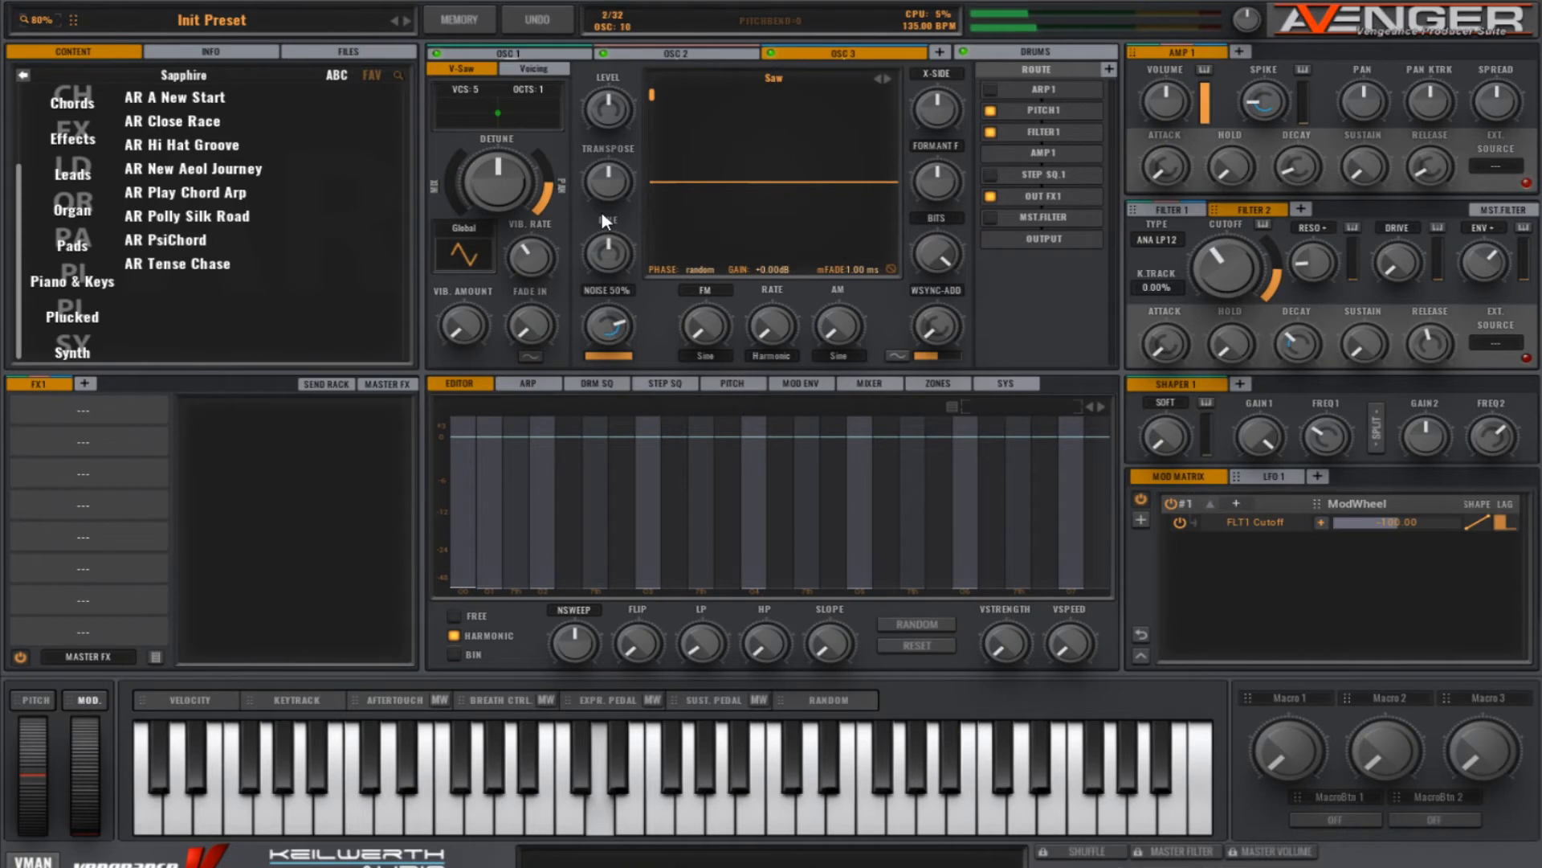
drag(608, 326, 596, 243)
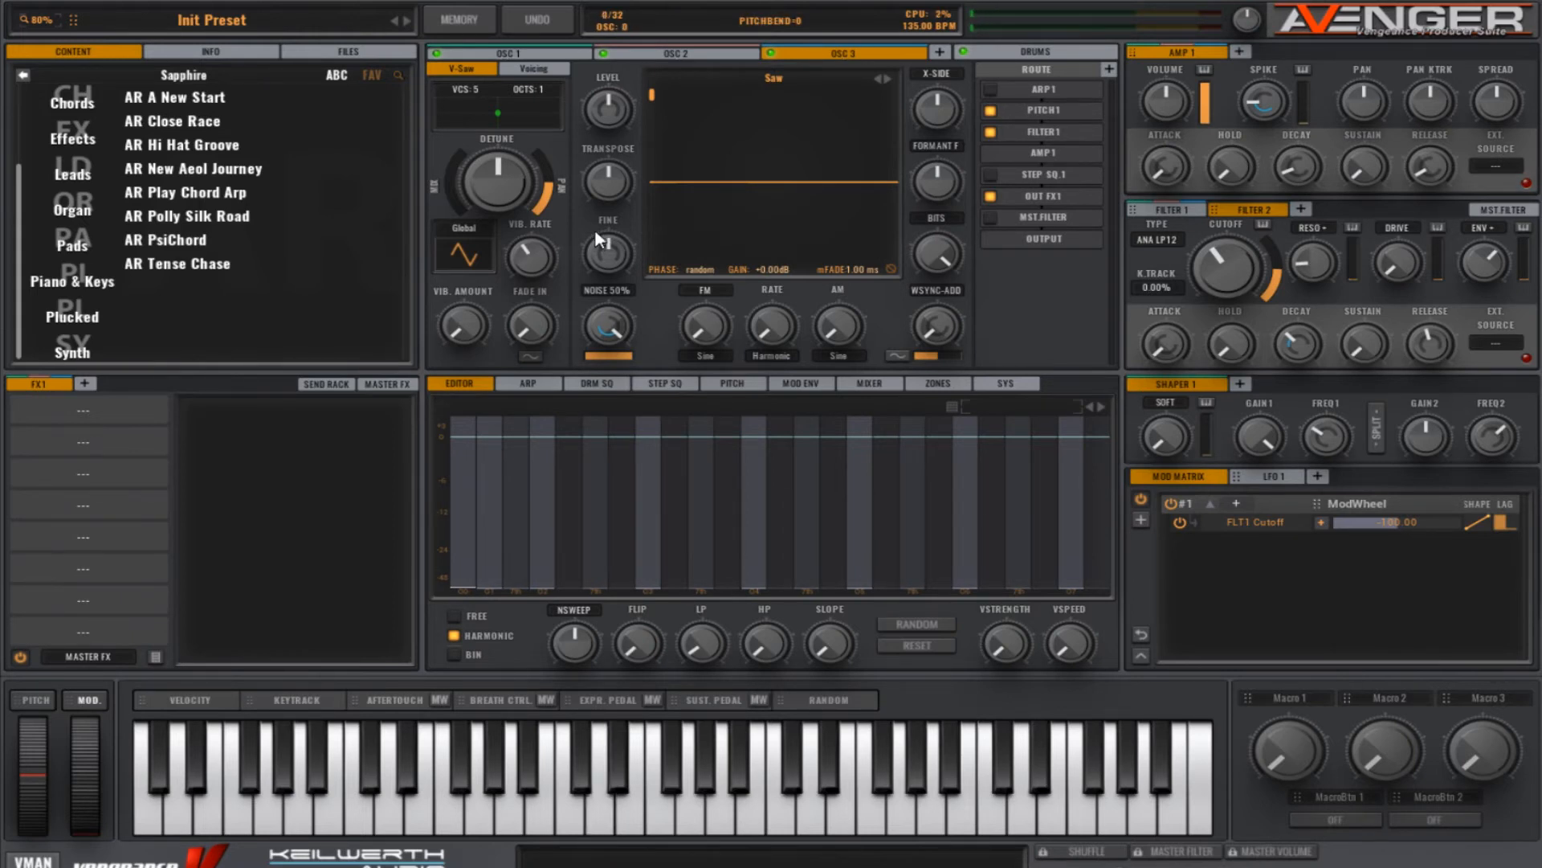
Step: Add a second amp envelope, and in OSC 3's routing enable ARP 1 and switch the amp to AMP 2
click(1239, 51)
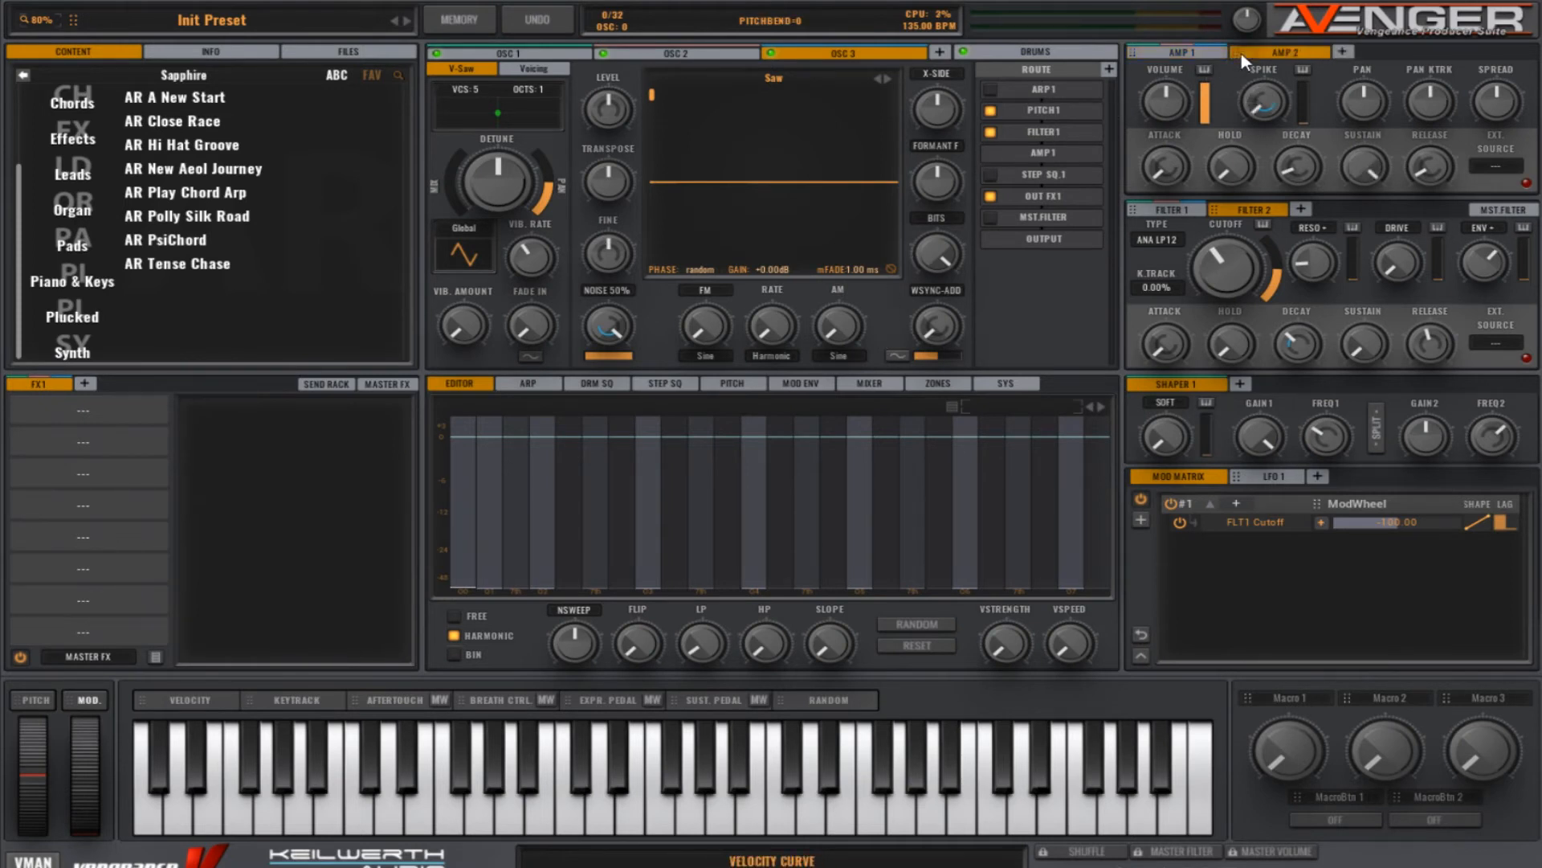
click(991, 89)
click(1058, 149)
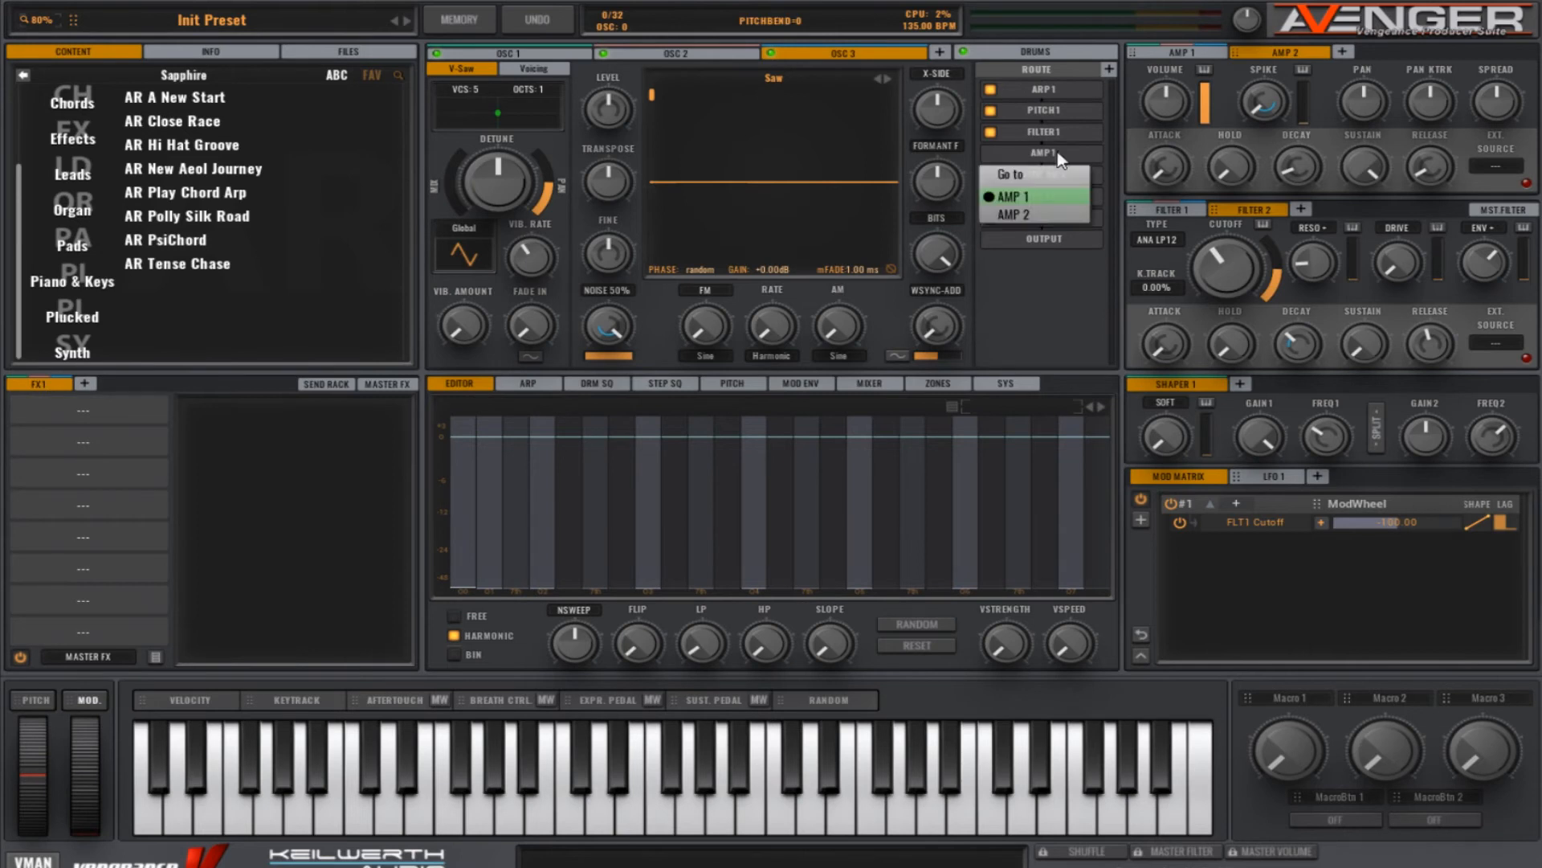
click(1047, 217)
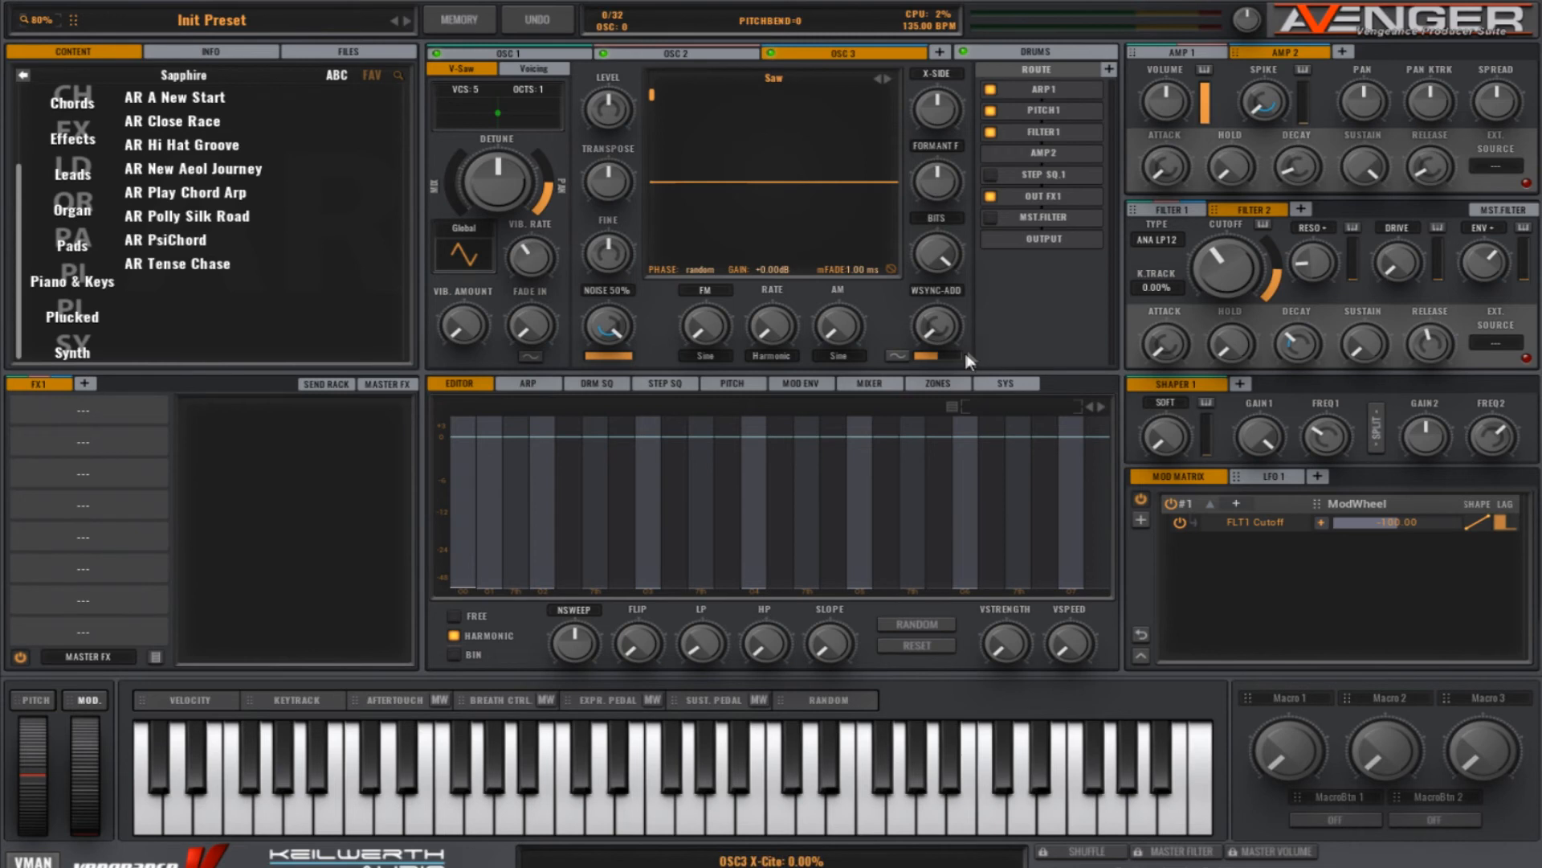
Step: Open the key zone ranges for the oscillators and drums
click(944, 384)
drag(583, 591, 942, 589)
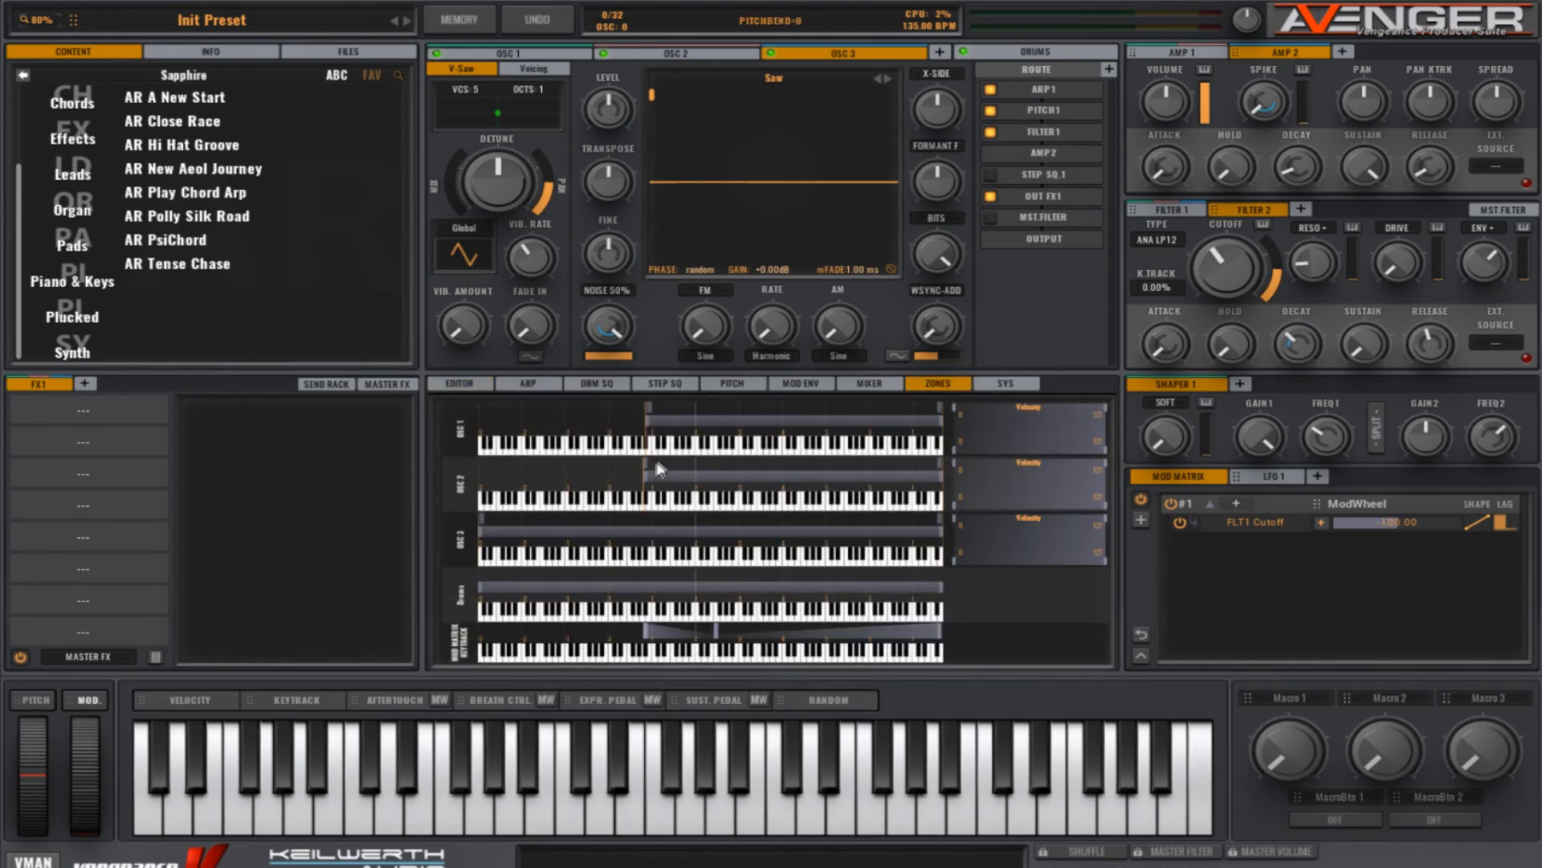